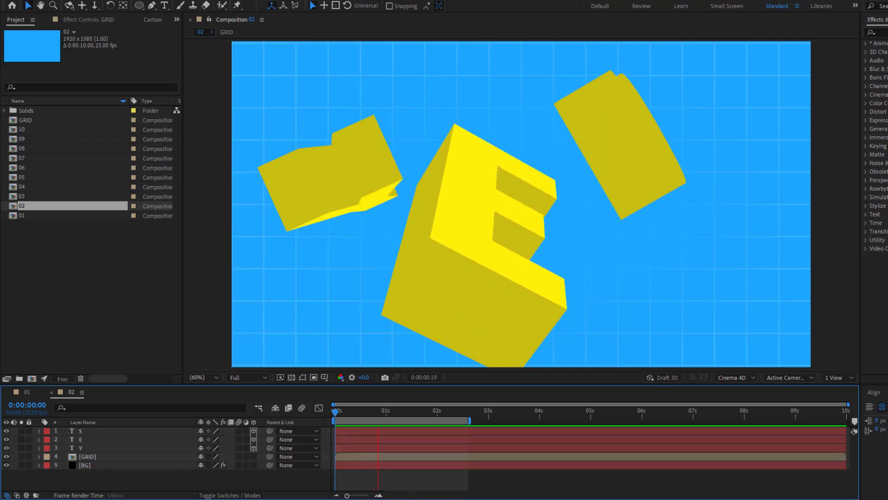
Select every layer of the finished YES animation
{"action": "key", "text": "ctrl+a"}
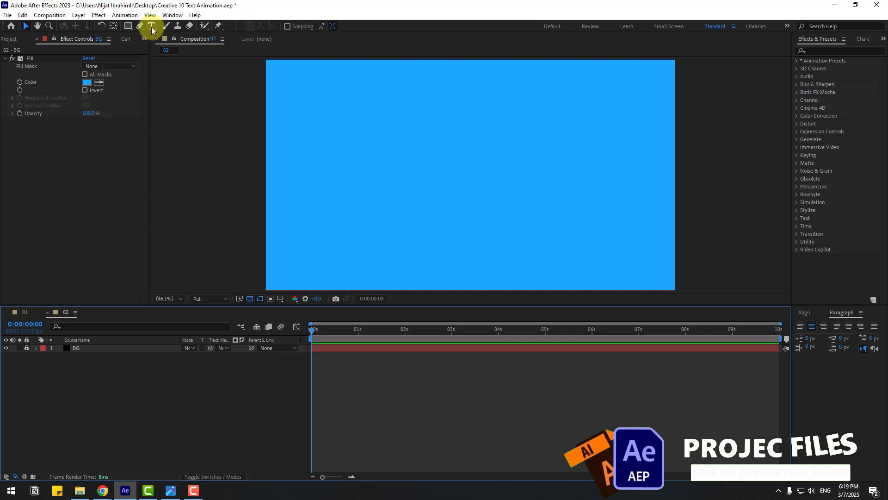
Create a white Y text layer and enlarge it to about 441 px
{"action": "left_click", "coordinate": [152, 26]}
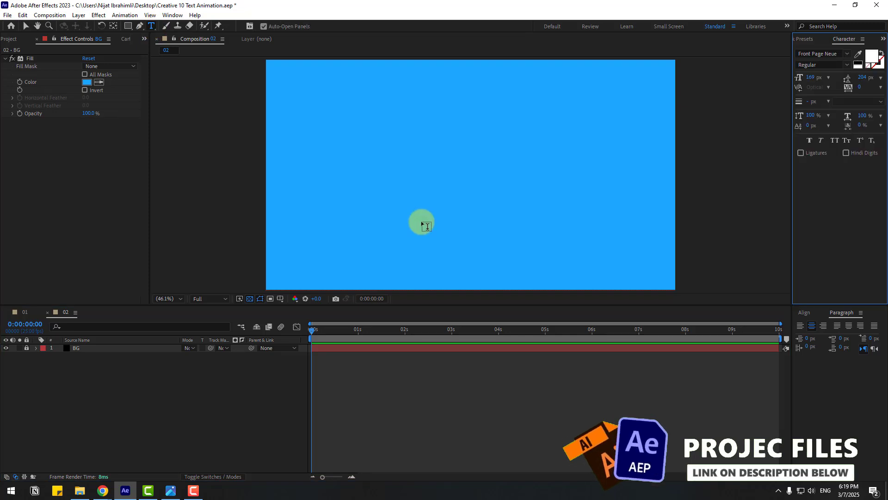
{"action": "left_click", "coordinate": [375, 163]}
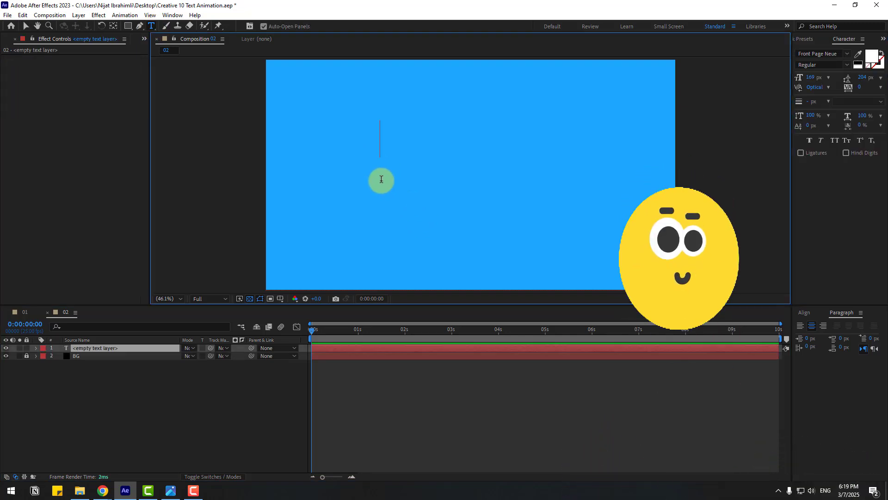
{"action": "type", "text": "Y"}
{"action": "left_click", "coordinate": [25, 27]}
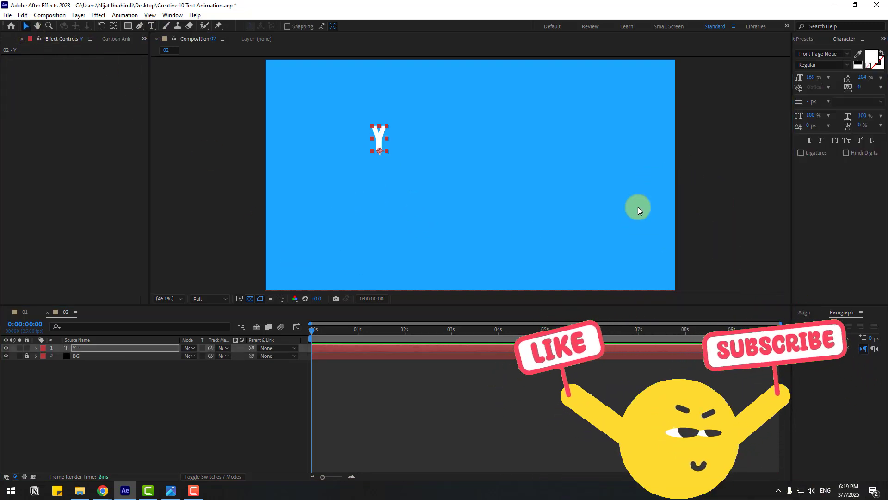
{"action": "left_click_drag", "start_coordinate": [810, 77], "coordinate": [887, 69]}
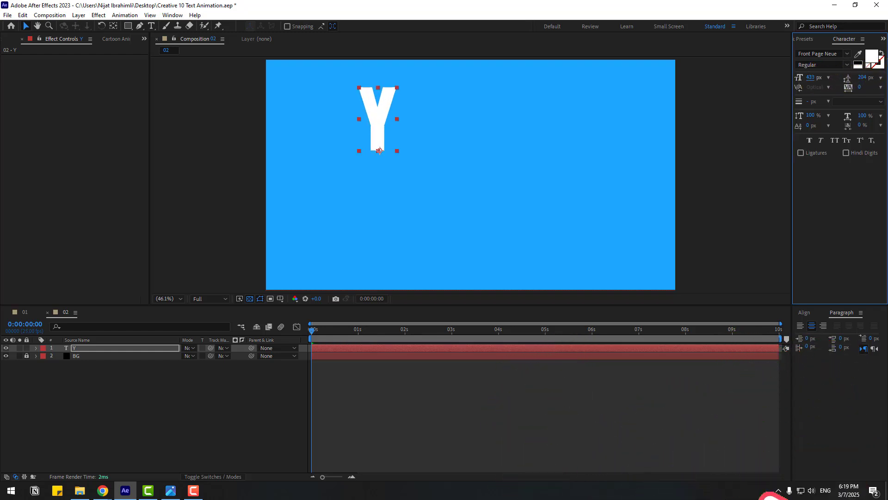
Show the safe guides, centre the Y's anchor point, and align it horizontally and vertically to the composition
{"action": "left_click", "coordinate": [280, 298]}
{"action": "left_click", "coordinate": [309, 309]}
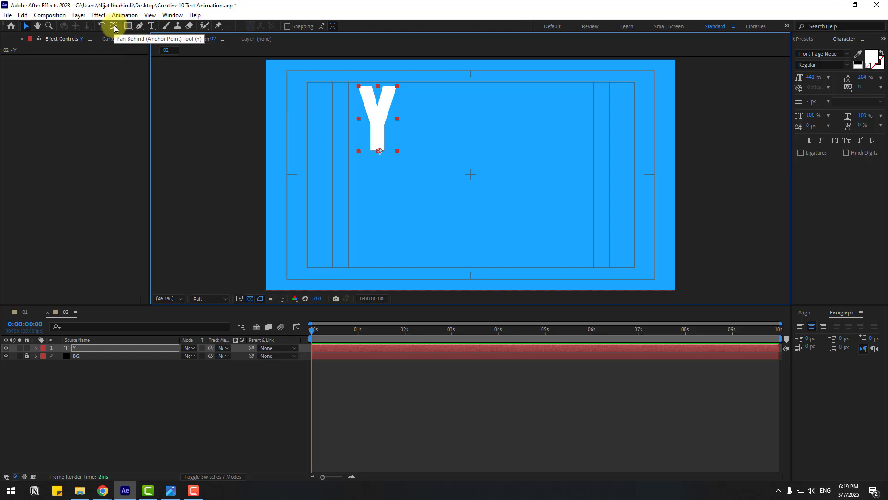
{"action": "double_click", "coordinate": [113, 26]}
{"action": "left_click", "coordinate": [26, 26]}
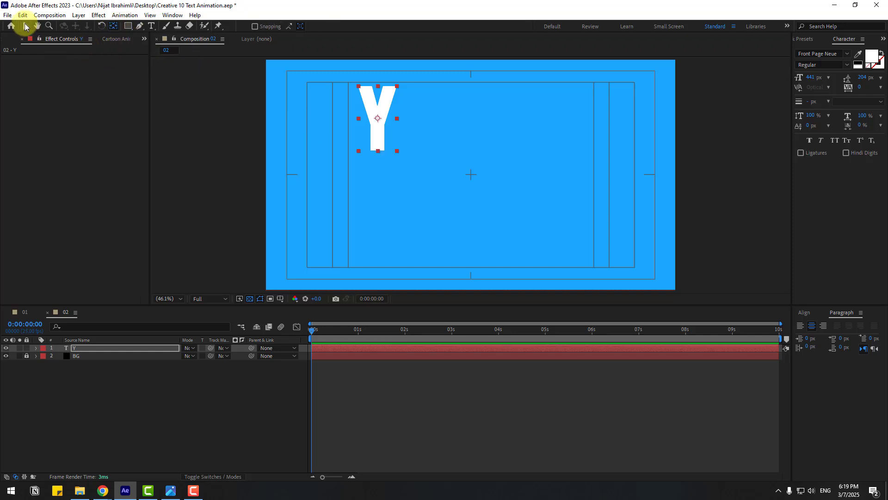
{"action": "left_click", "coordinate": [805, 313]}
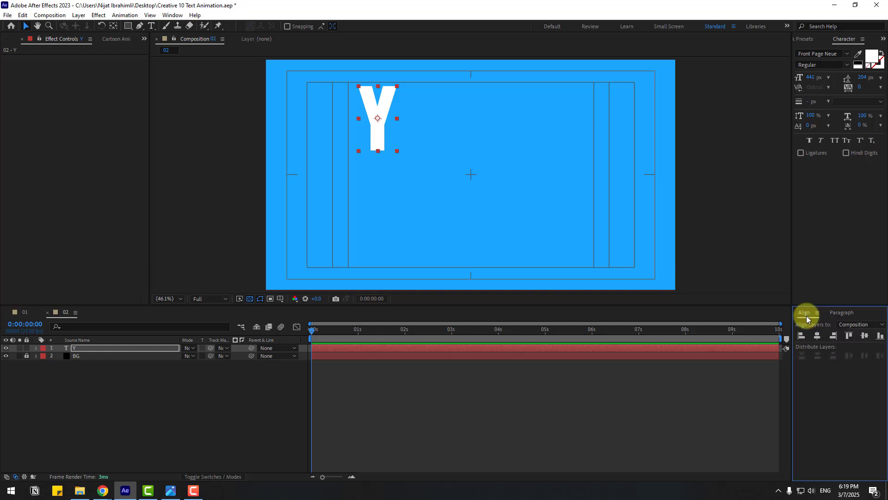
{"action": "left_click", "coordinate": [818, 335]}
{"action": "left_click", "coordinate": [864, 336]}
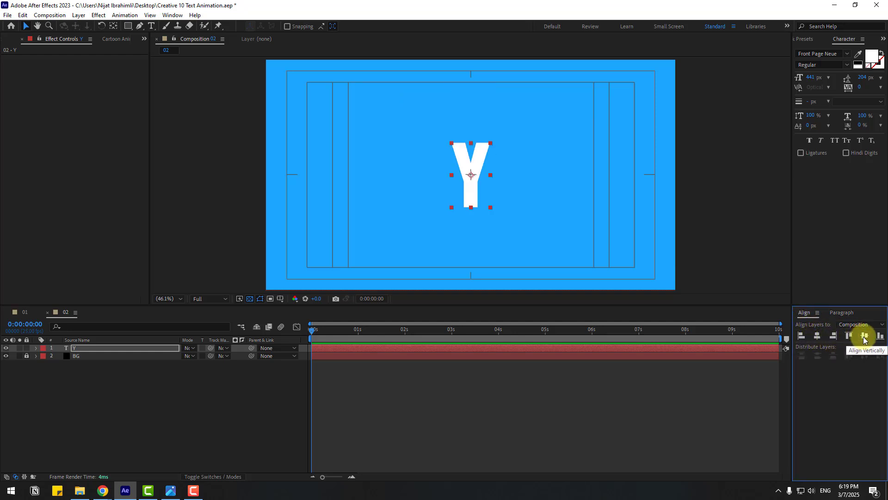
Duplicate the Y layer, nudge it right, and retype it as E
{"action": "left_click", "coordinate": [79, 348]}
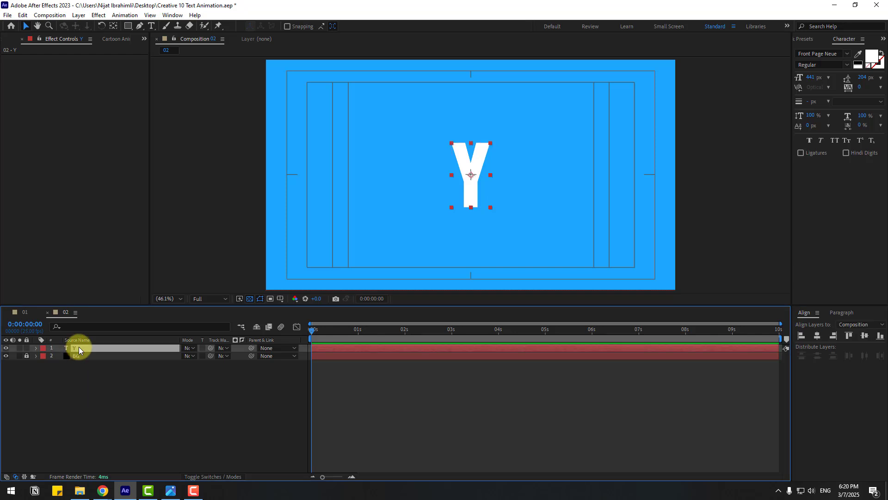
{"action": "key", "text": "ctrl+d"}
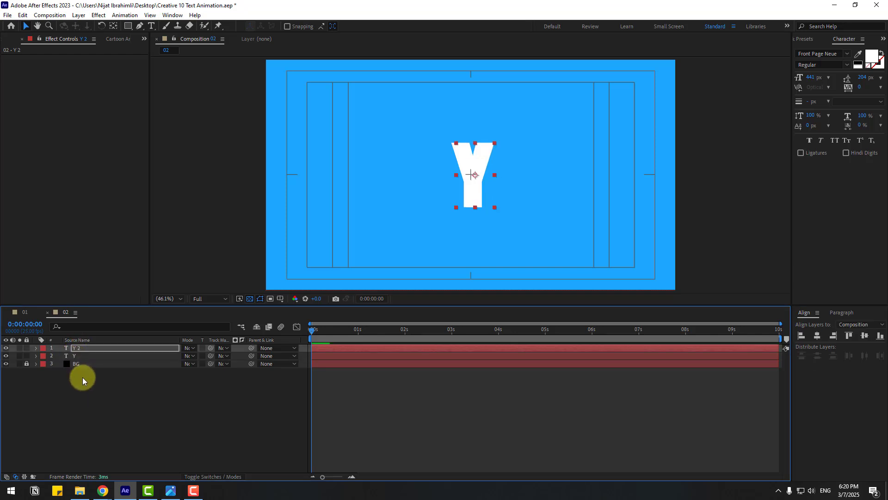
{"action": "key", "text": "shift+Right"}
{"action": "key", "text": "shift+Right"}
{"action": "key", "text": "shift+Right"}
{"action": "key", "text": "shift+Right"}
{"action": "key", "text": "shift+Right"}
{"action": "key", "text": "shift+Right"}
{"action": "key", "text": "shift+Right"}
{"action": "key", "text": "shift+Right"}
{"action": "key", "text": "shift+Right"}
{"action": "key", "text": "shift+Right"}
{"action": "key", "text": "shift+Right"}
{"action": "key", "text": "shift+Right"}
{"action": "key", "text": "shift+Right"}
{"action": "key", "text": "shift+Right"}
{"action": "key", "text": "shift+Right"}
{"action": "key", "text": "shift+Right"}
{"action": "key", "text": "shift+Right"}
{"action": "key", "text": "shift+Right"}
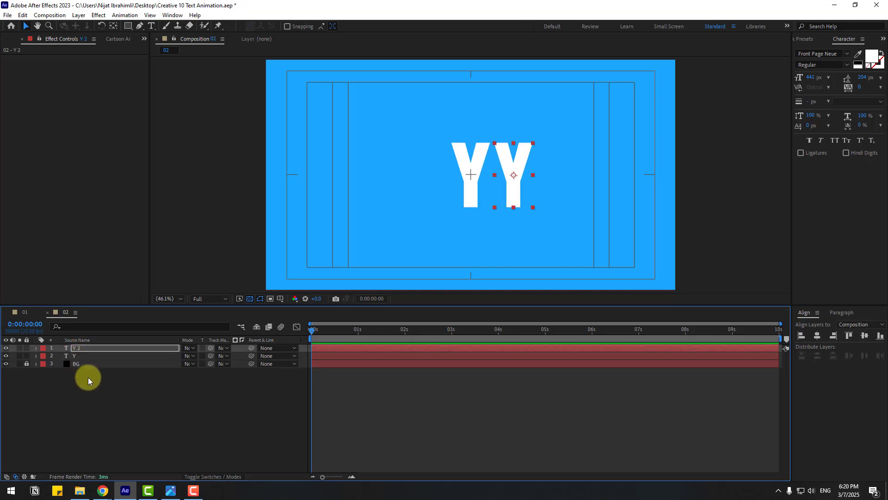
{"action": "double_click", "coordinate": [74, 349]}
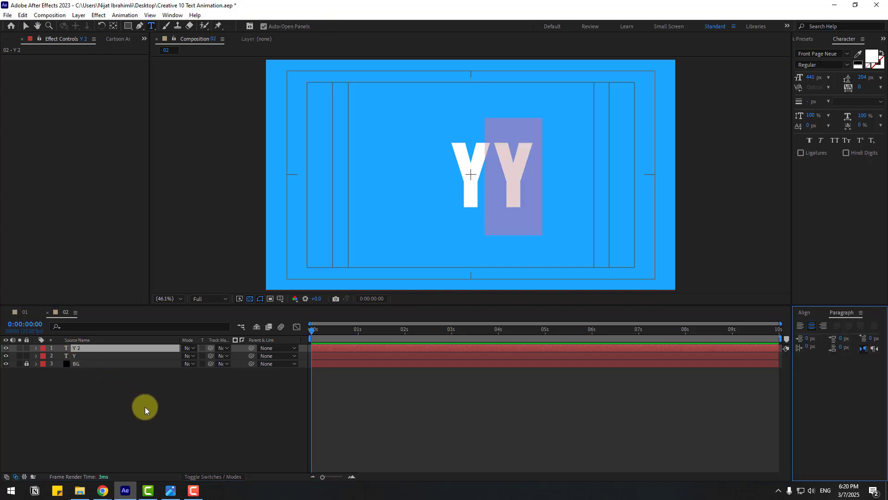
{"action": "type", "text": "E"}
{"action": "left_click", "coordinate": [26, 26]}
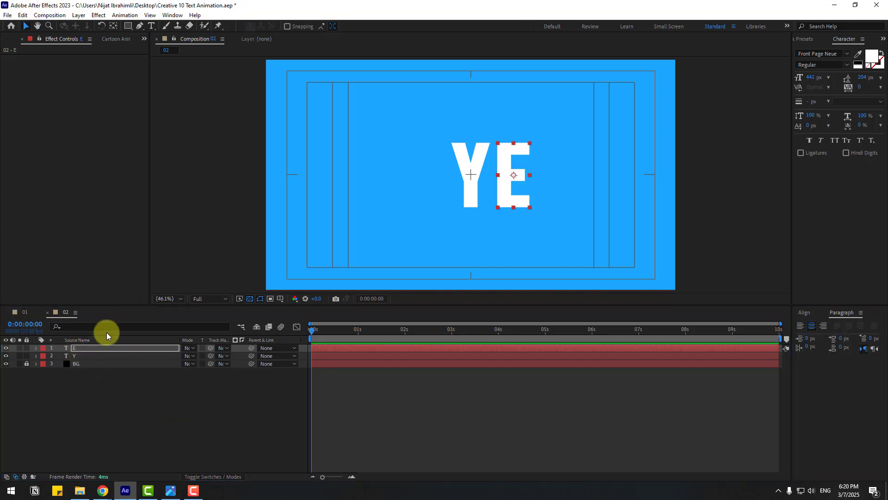
Duplicate the E layer, retype it as S, and nudge it to the right
{"action": "left_click", "coordinate": [73, 348]}
{"action": "key", "text": "ctrl+d"}
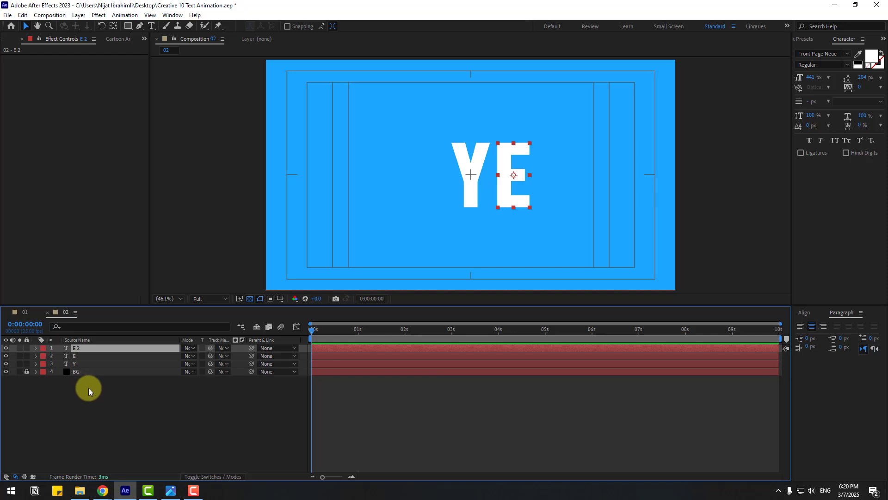
{"action": "key", "text": "shift+Right"}
{"action": "key", "text": "shift+Right"}
{"action": "key", "text": "shift+Right"}
{"action": "key", "text": "shift+Right"}
{"action": "key", "text": "shift+Right"}
{"action": "key", "text": "shift+Right"}
{"action": "key", "text": "shift+Right"}
{"action": "key", "text": "shift+Right"}
{"action": "key", "text": "shift+Right"}
{"action": "key", "text": "shift+Right"}
{"action": "key", "text": "shift+Right"}
{"action": "key", "text": "shift+Right"}
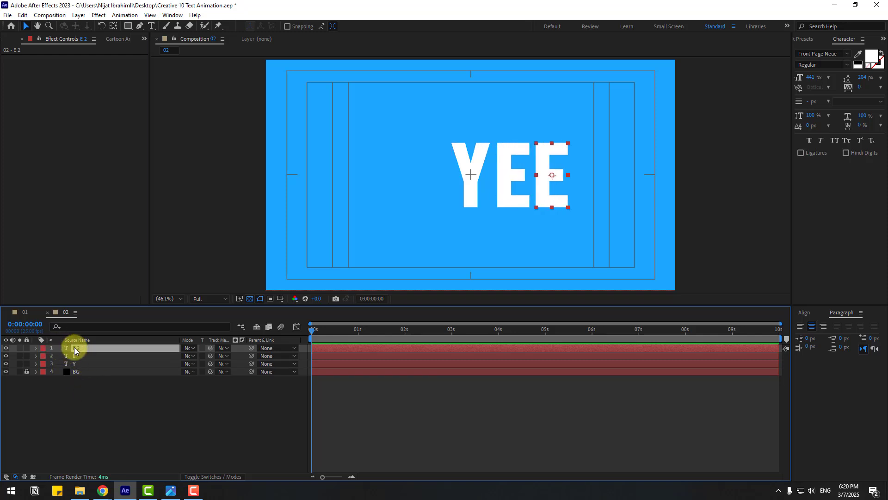
{"action": "double_click", "coordinate": [75, 348]}
{"action": "type", "text": "S"}
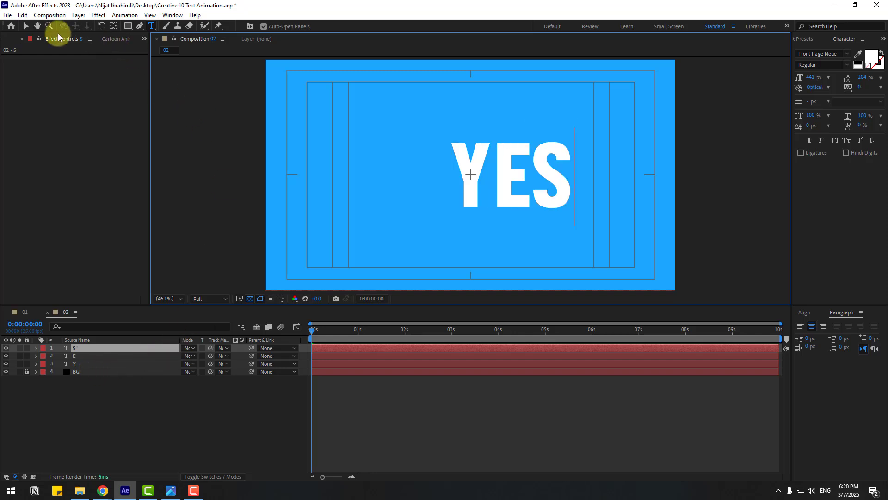
{"action": "left_click", "coordinate": [26, 25]}
{"action": "key", "text": "shift+Right"}
{"action": "key", "text": "shift+Right"}
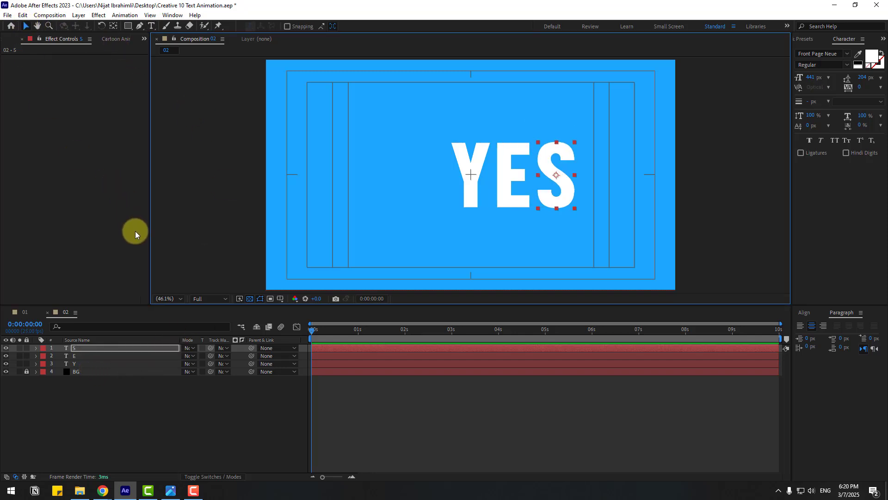
Nudge Y, E and S left to centre the word, and make all three layers 3D
{"action": "left_click", "coordinate": [145, 400]}
{"action": "left_click", "coordinate": [74, 363]}
{"action": "left_click", "coordinate": [76, 346], "text": "shift"}
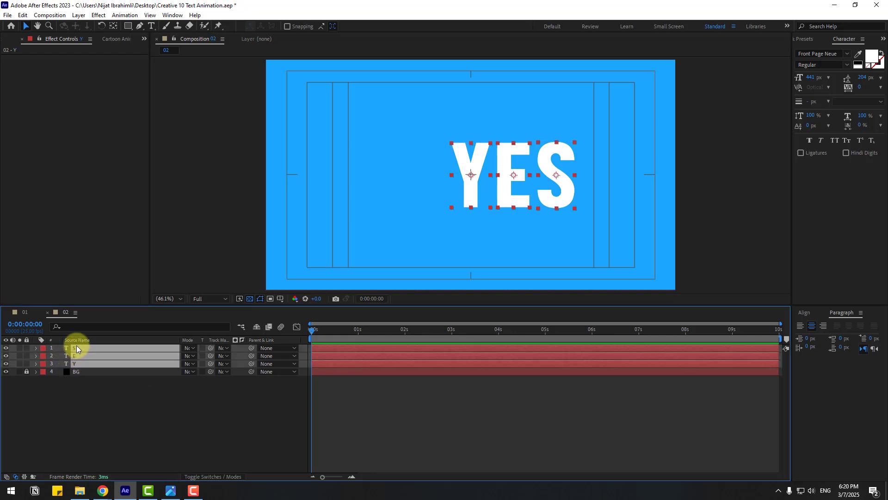
{"action": "key", "text": "shift+Left"}
{"action": "key", "text": "shift+Left"}
{"action": "key", "text": "shift+Left"}
{"action": "key", "text": "shift+Left"}
{"action": "key", "text": "shift+Left"}
{"action": "key", "text": "shift+Left"}
{"action": "key", "text": "shift+Left"}
{"action": "key", "text": "shift+Left"}
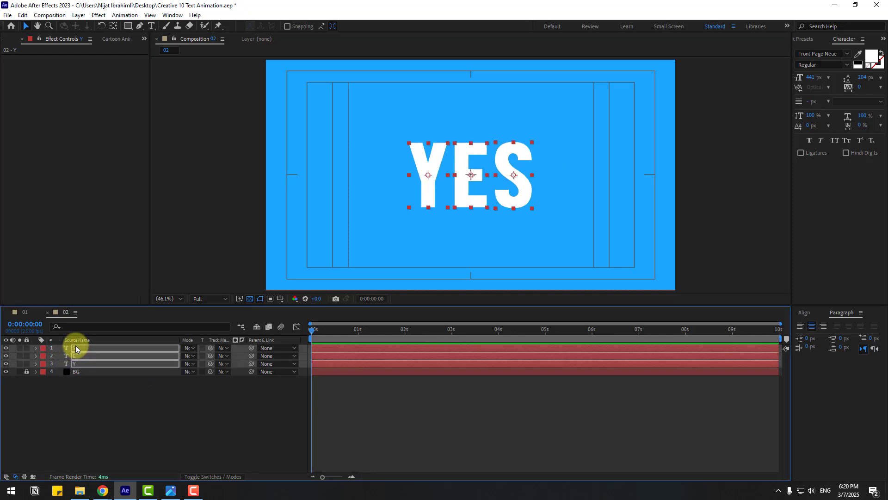
{"action": "left_click", "coordinate": [216, 476]}
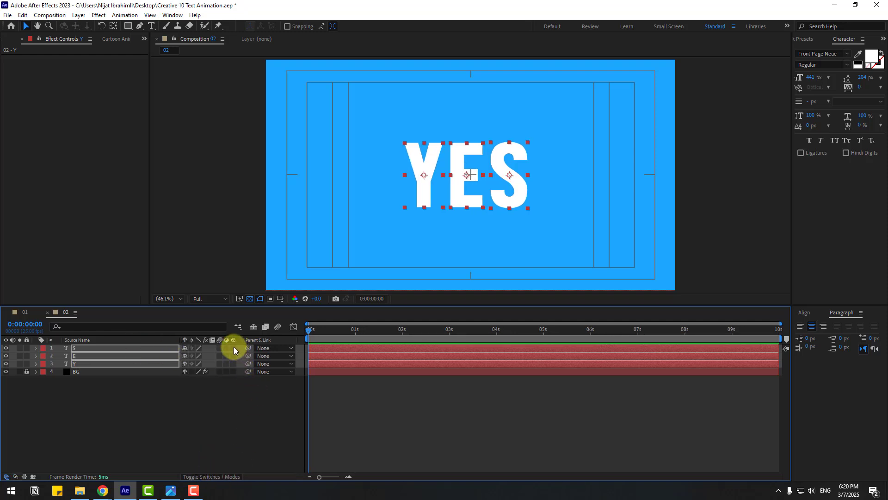
{"action": "left_click", "coordinate": [234, 347]}
{"action": "left_click", "coordinate": [185, 415]}
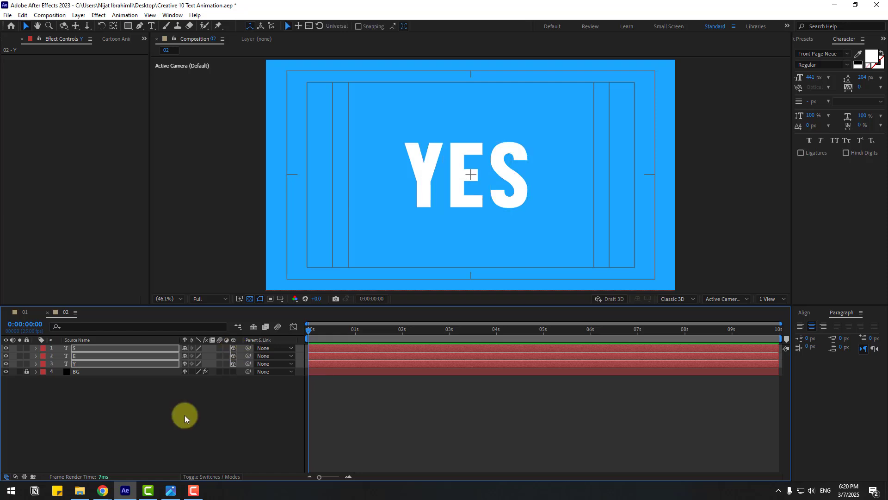
Set the composition's 3D Renderer to Cinema 4D in Composition Settings
{"action": "right_click", "coordinate": [132, 415]}
{"action": "left_click", "coordinate": [189, 317]}
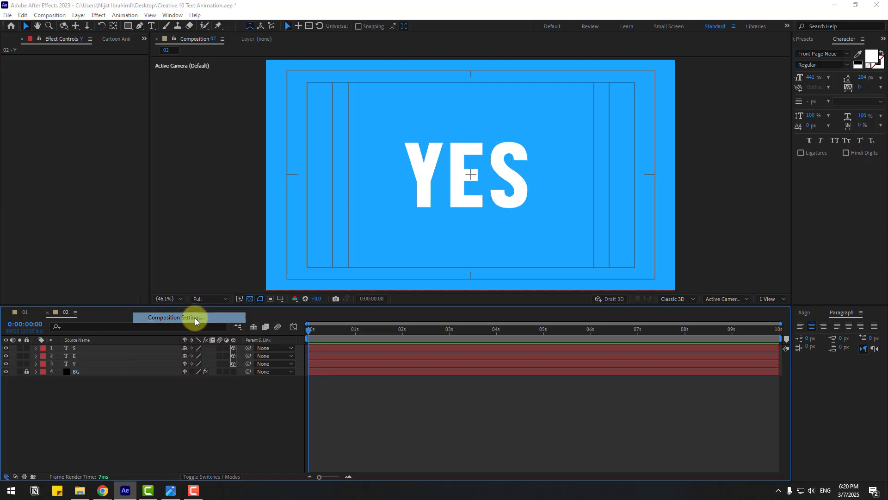
{"action": "left_click", "coordinate": [396, 157]}
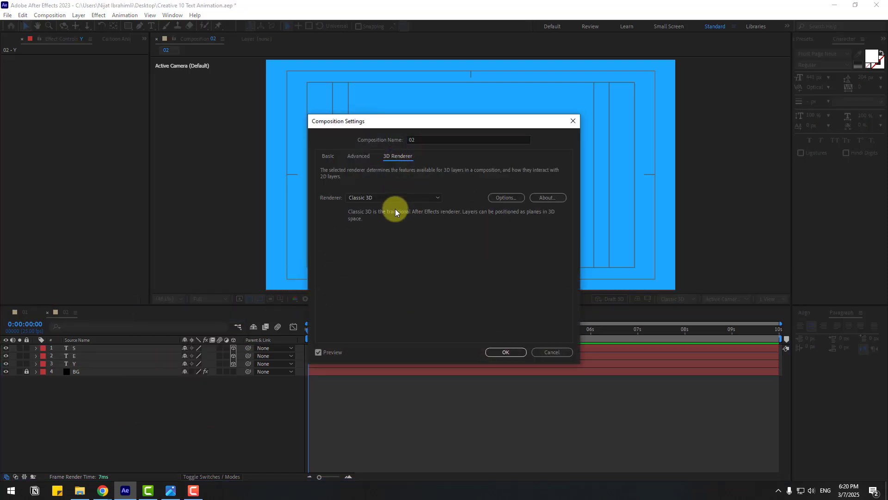
{"action": "left_click", "coordinate": [371, 198]}
{"action": "left_click", "coordinate": [368, 217]}
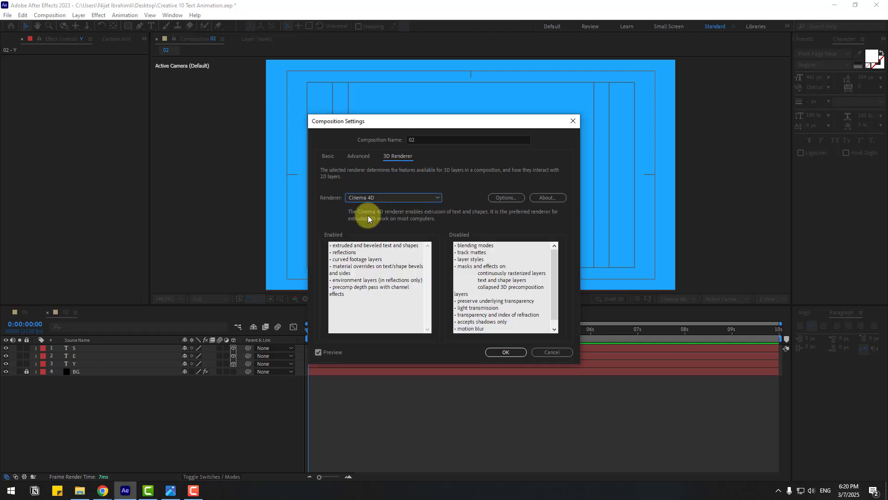
{"action": "left_click", "coordinate": [506, 352]}
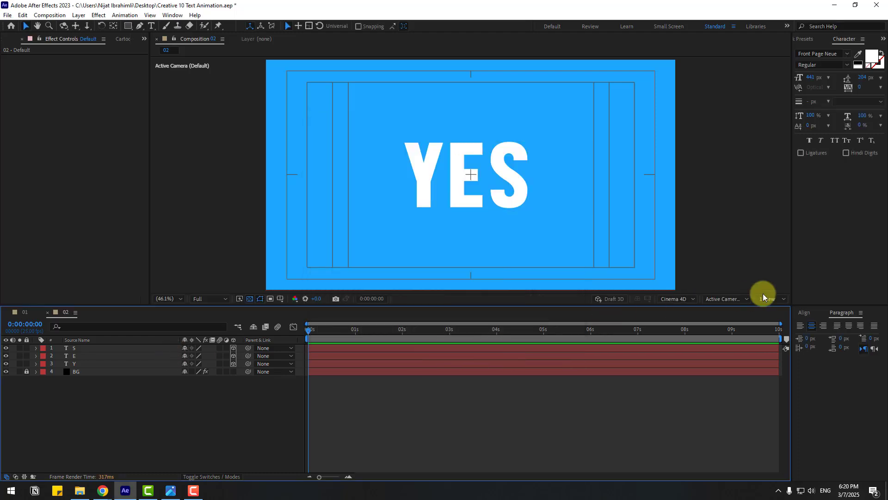
Switch the viewer to Custom View 1 with a black background
{"action": "left_click", "coordinate": [733, 299]}
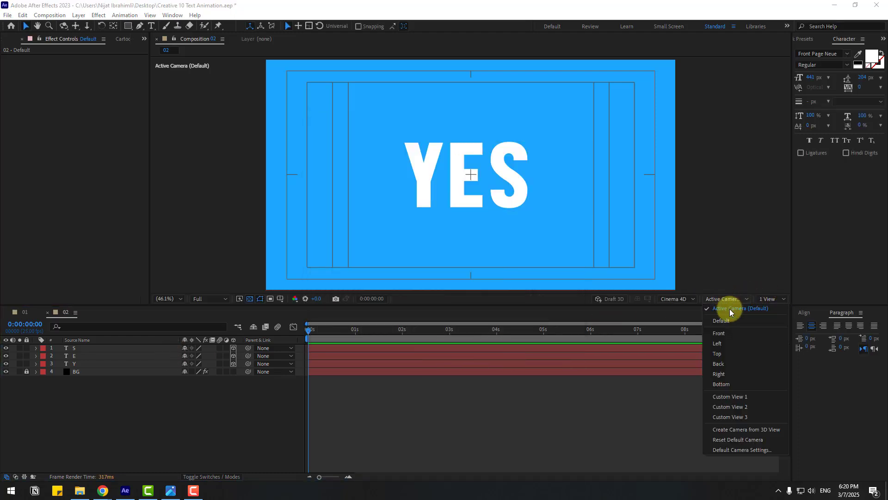
{"action": "left_click", "coordinate": [738, 398]}
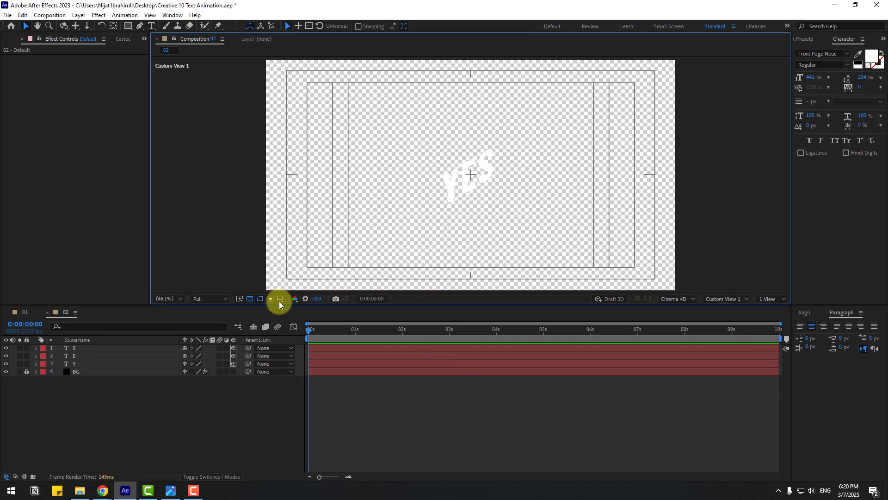
{"action": "left_click", "coordinate": [250, 299]}
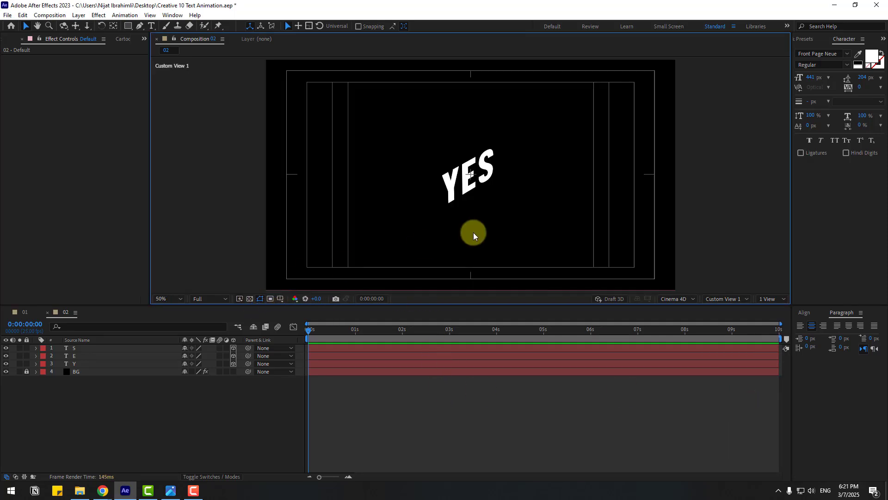
{"action": "scroll", "coordinate": [472, 232], "scroll_direction": "up", "scroll_amount": 3}
Fill the Y, E and S letters with bright yellow FFF10A
{"action": "left_click", "coordinate": [73, 364]}
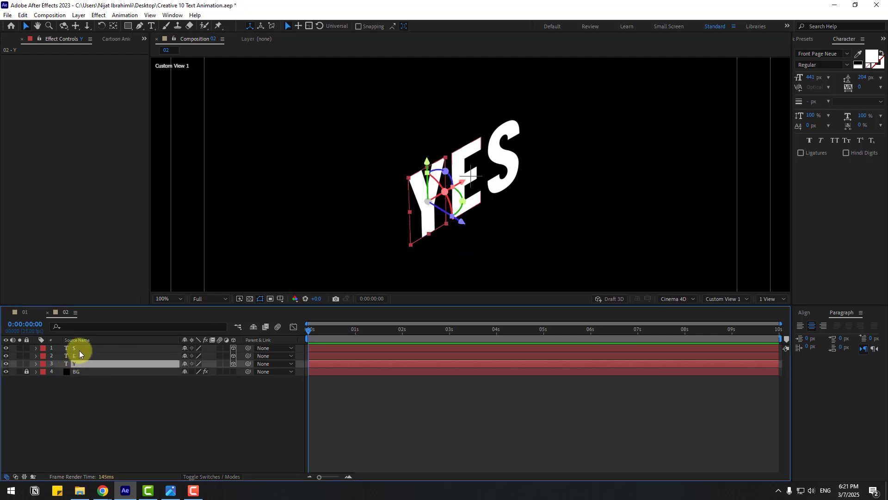
{"action": "left_click", "coordinate": [74, 348], "text": "shift"}
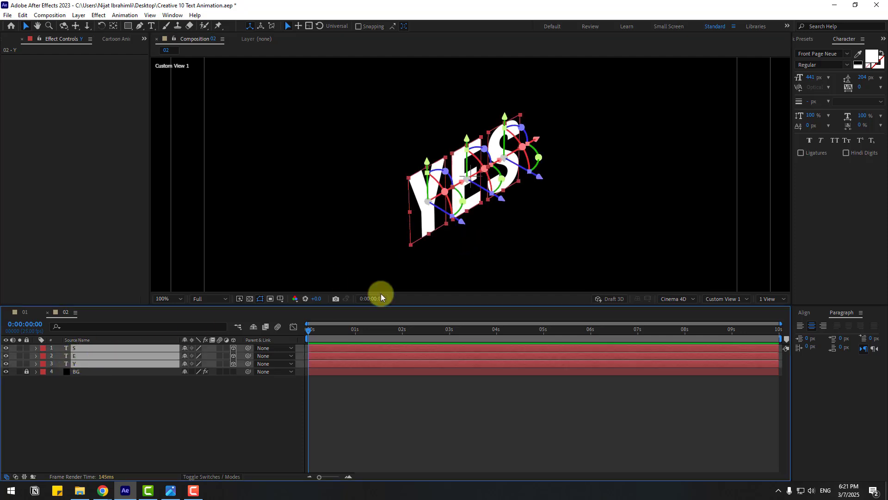
{"action": "left_click", "coordinate": [872, 56]}
{"action": "left_click", "coordinate": [269, 452]}
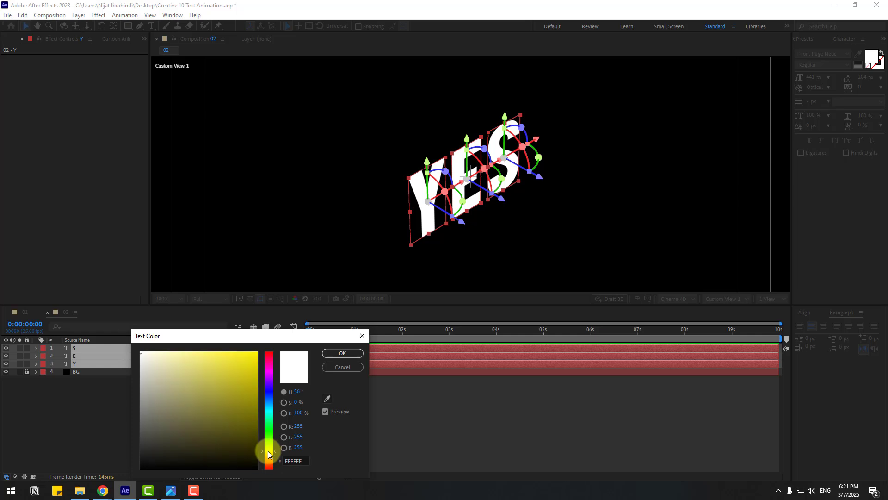
{"action": "left_click", "coordinate": [253, 352]}
{"action": "left_click", "coordinate": [345, 353]}
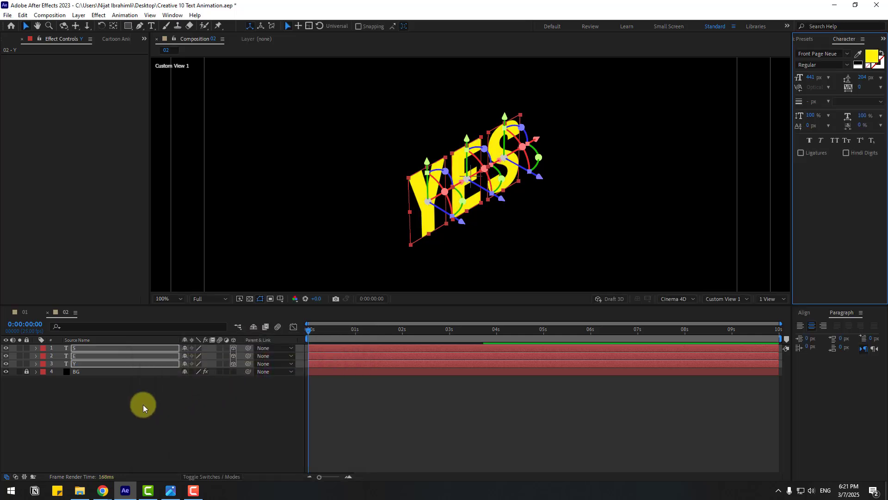
{"action": "left_click", "coordinate": [79, 350]}
Set the S layer's Geometry Options Extrusion Depth to 100
{"action": "left_click", "coordinate": [76, 364], "text": "shift"}
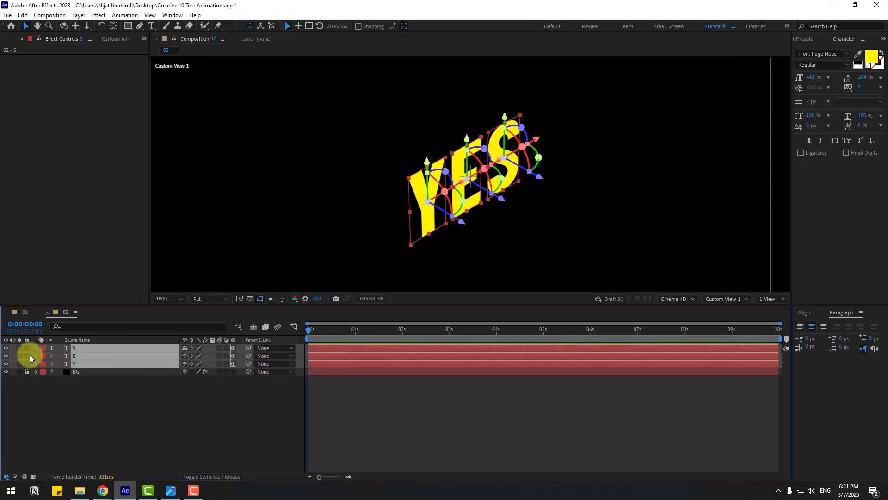
{"action": "left_click", "coordinate": [36, 354]}
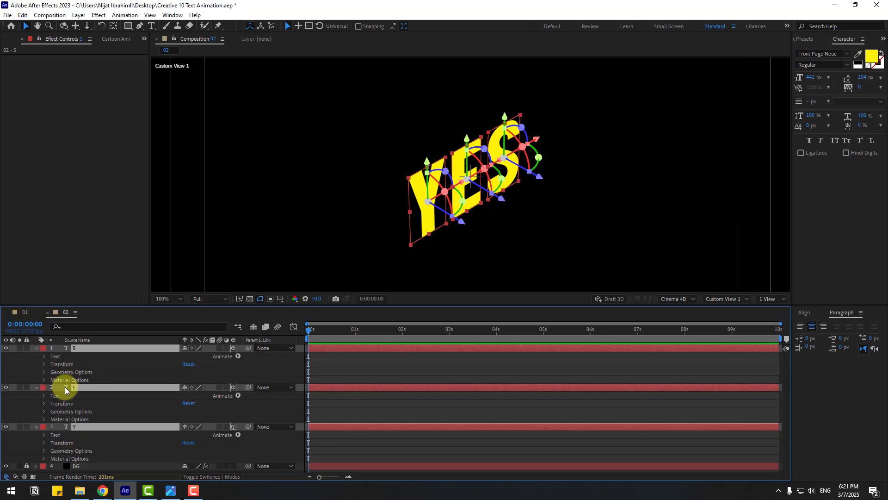
{"action": "left_click", "coordinate": [45, 373]}
{"action": "left_click", "coordinate": [37, 393]}
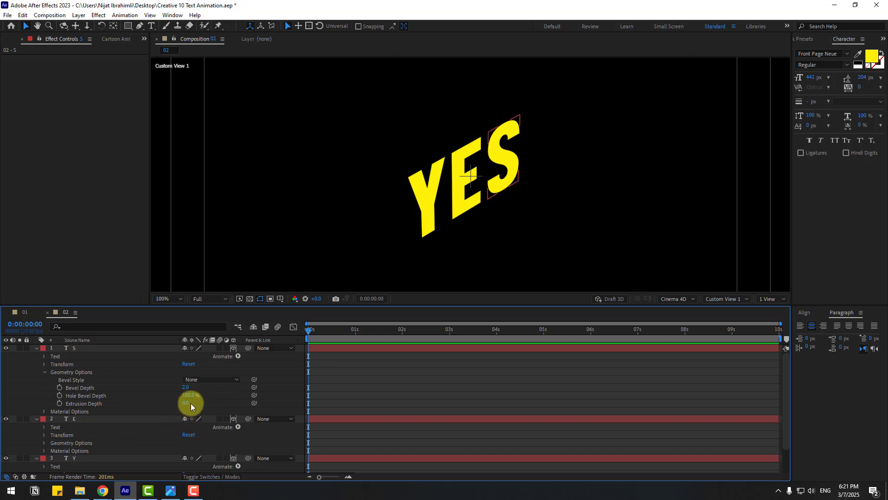
{"action": "type", "text": "10"}
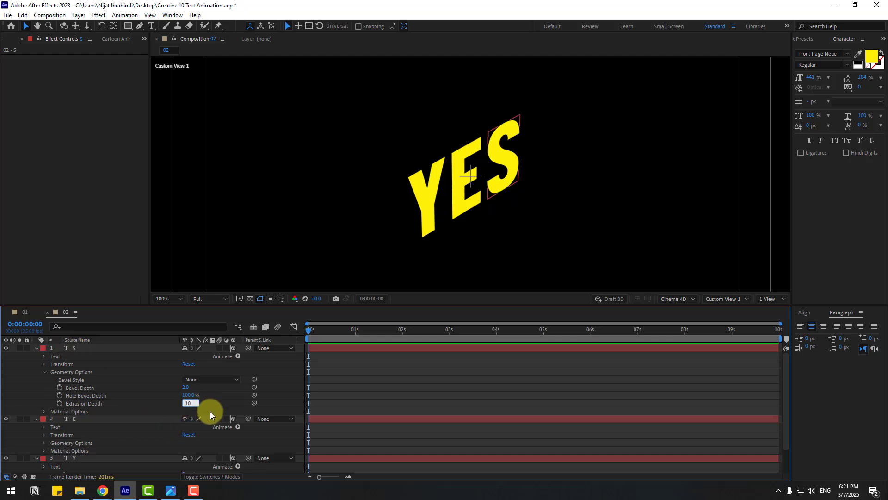
{"action": "type", "text": "0"}
{"action": "key", "text": "Return"}
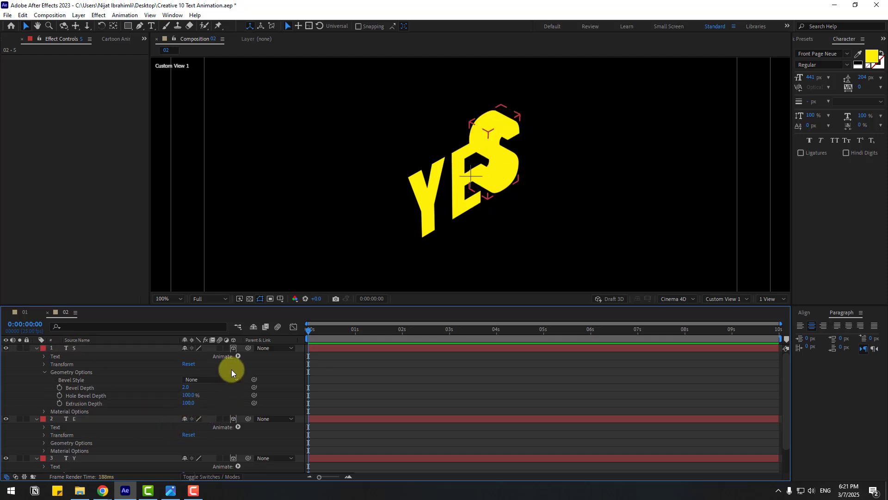
{"action": "left_click", "coordinate": [238, 358]}
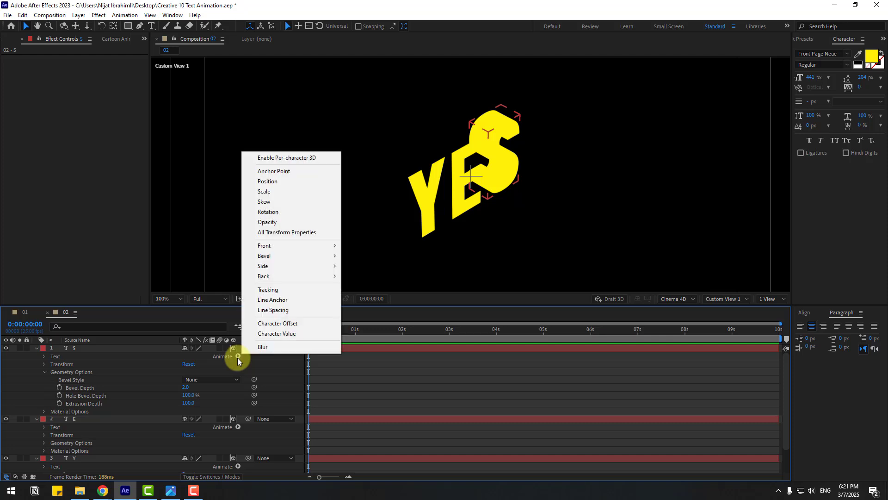
Add an RGB Side Color animator to S and set it to darker yellow CBBE13
{"action": "mouse_move", "coordinate": [302, 267]}
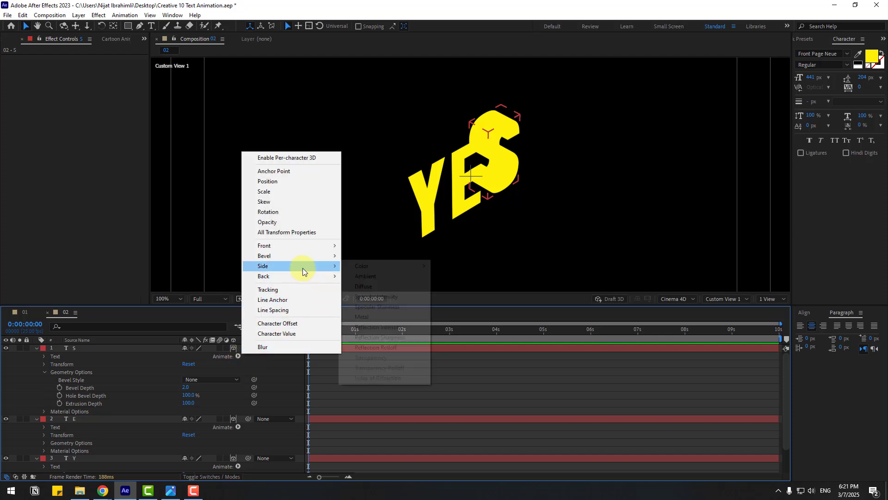
{"action": "mouse_move", "coordinate": [370, 265]}
{"action": "left_click", "coordinate": [444, 266]}
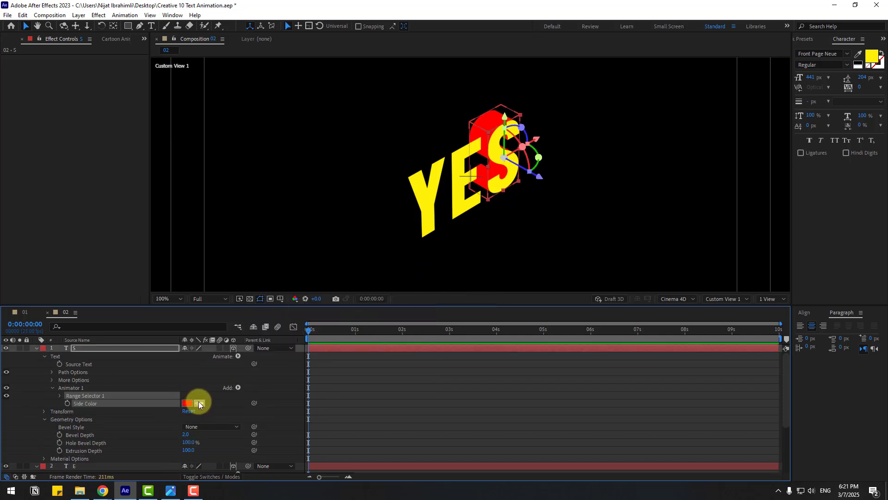
{"action": "left_click", "coordinate": [202, 399]}
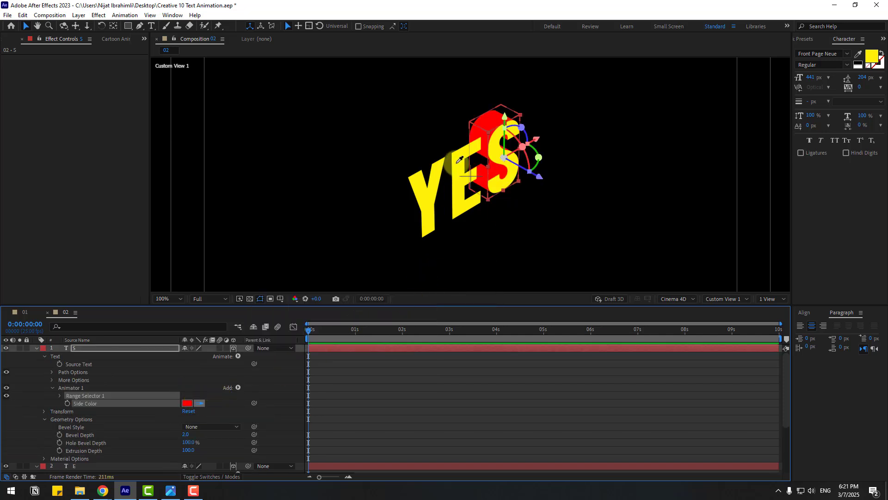
{"action": "left_click", "coordinate": [440, 186]}
{"action": "left_click", "coordinate": [187, 403]}
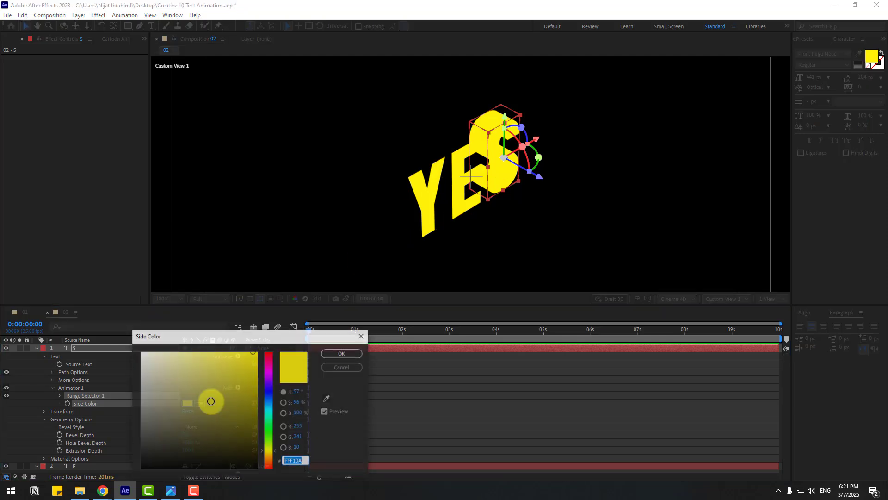
{"action": "left_click_drag", "start_coordinate": [251, 357], "coordinate": [247, 376]}
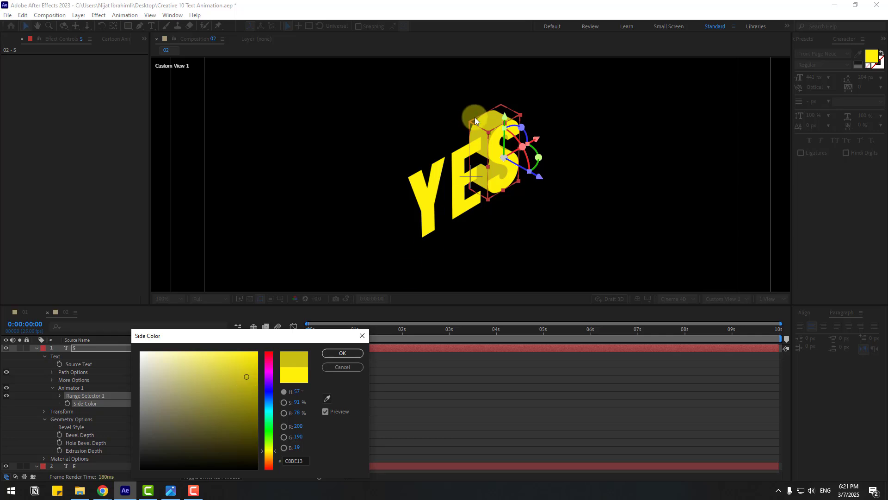
{"action": "left_click", "coordinate": [342, 353]}
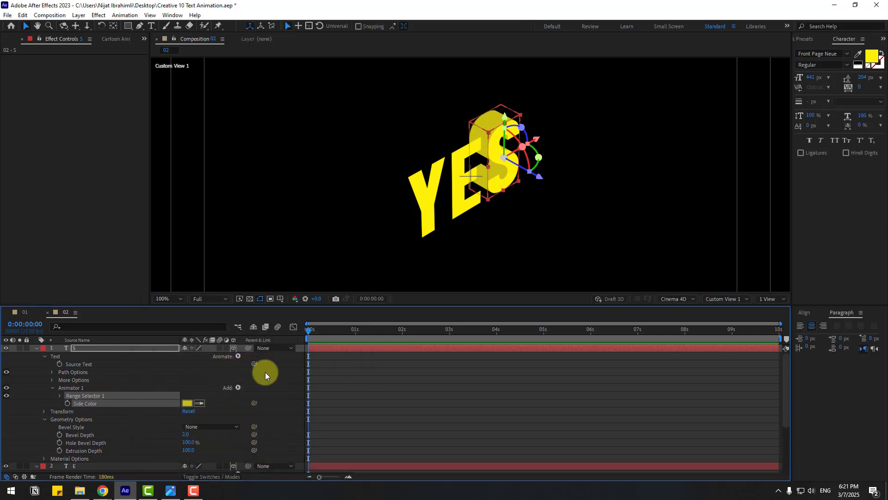
{"action": "left_click", "coordinate": [36, 348]}
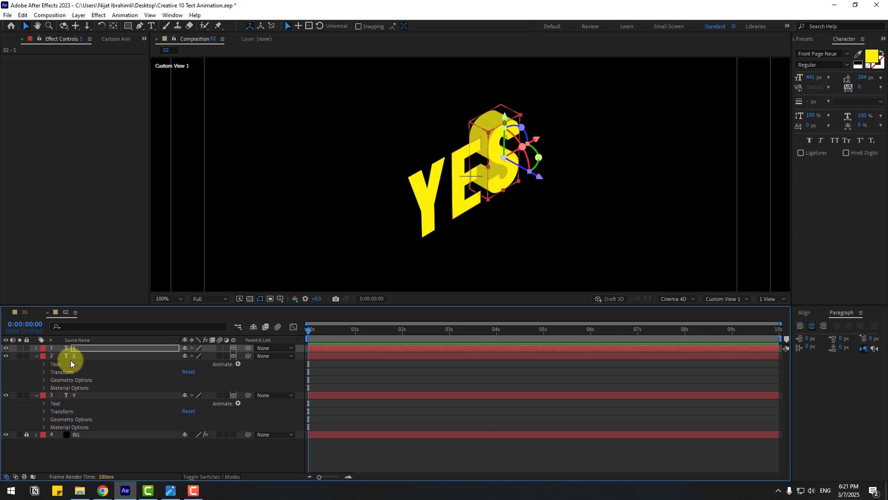
Set the E layer's Extrusion Depth to 100
{"action": "left_click", "coordinate": [82, 359]}
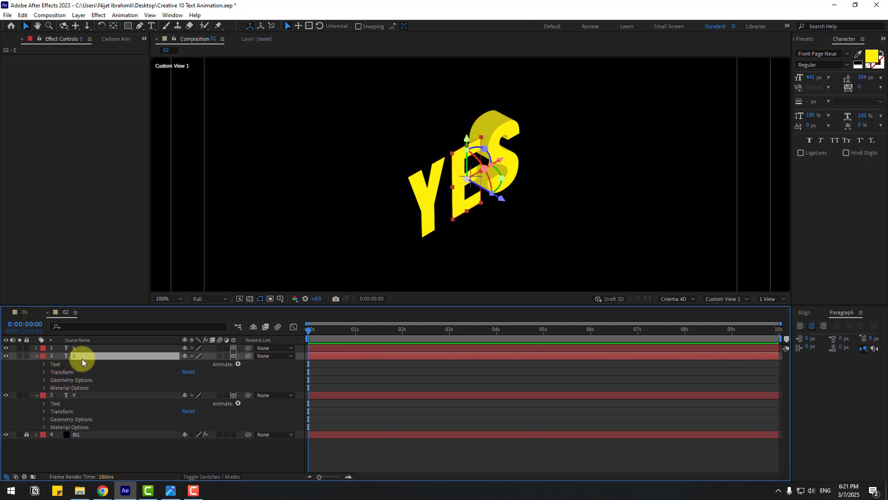
{"action": "left_click", "coordinate": [45, 380]}
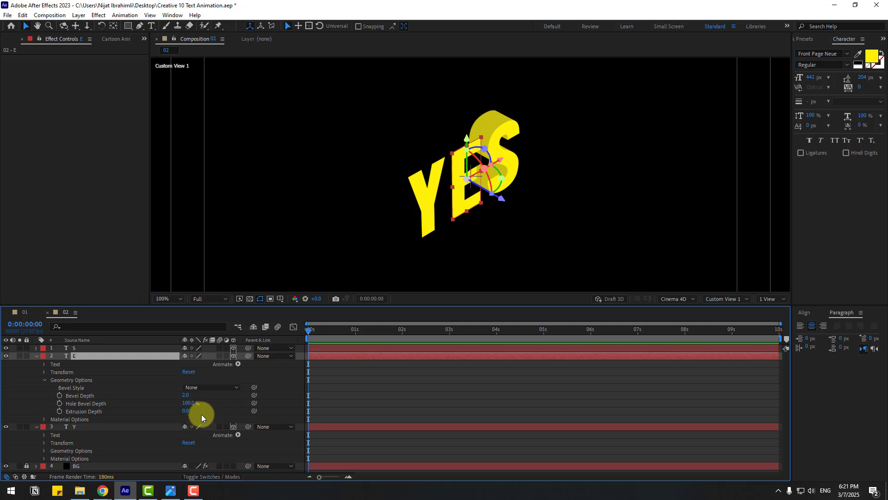
{"action": "type", "text": "100"}
{"action": "key", "text": "Return"}
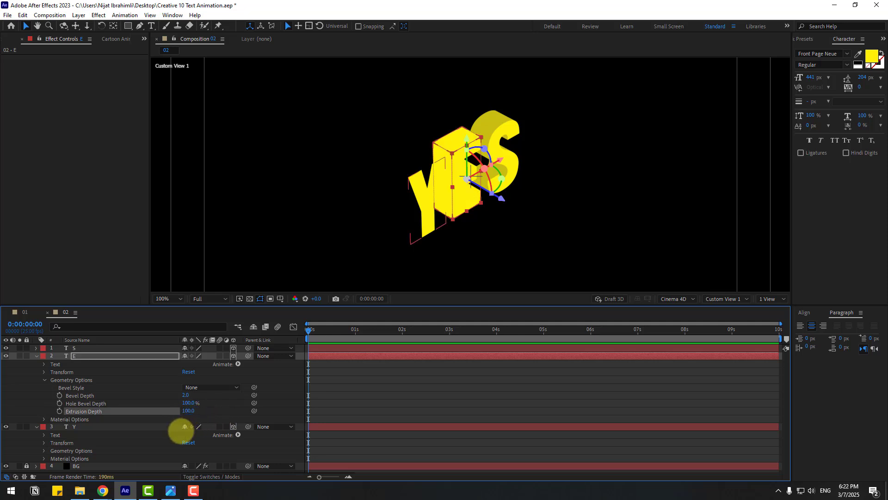
Add an RGB Side Color animator to E, eyedropping the S's darker side yellow
{"action": "left_click", "coordinate": [238, 364]}
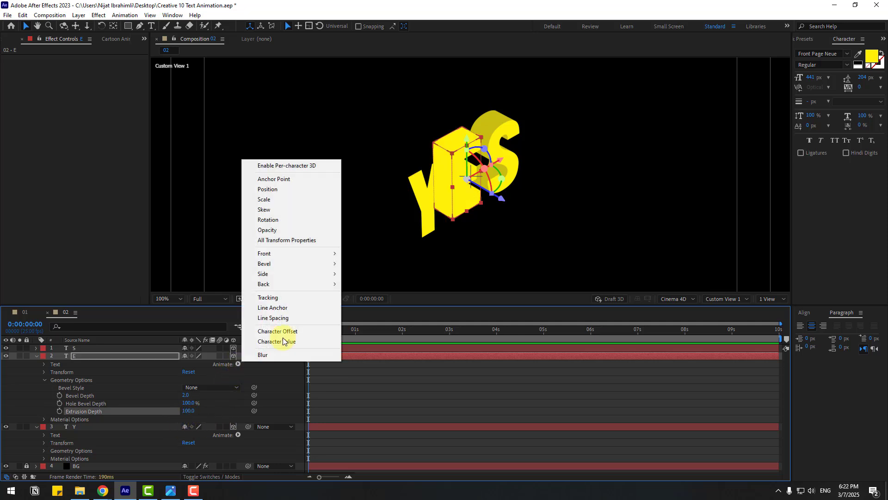
{"action": "mouse_move", "coordinate": [323, 278]}
{"action": "mouse_move", "coordinate": [370, 280]}
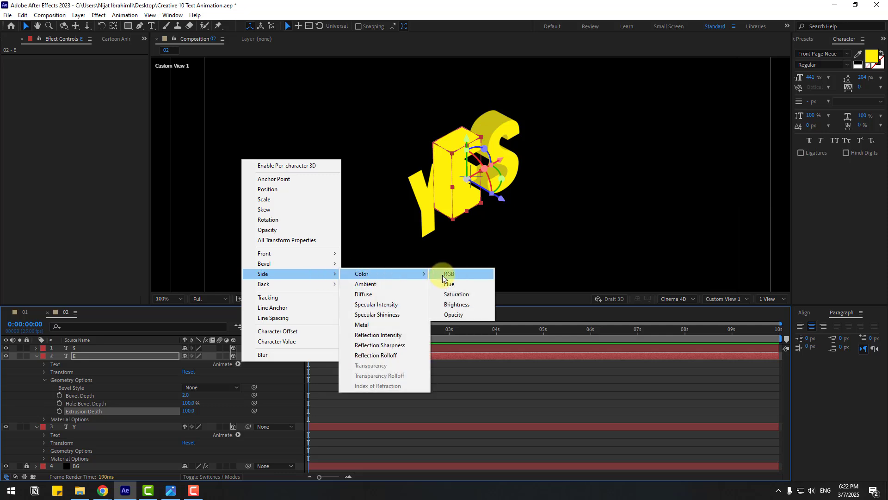
{"action": "left_click", "coordinate": [444, 279]}
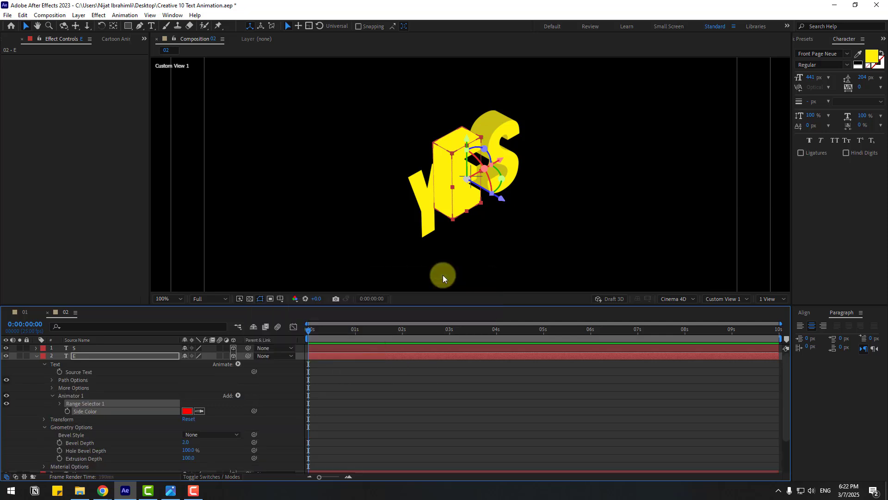
{"action": "left_click", "coordinate": [200, 411]}
{"action": "left_click", "coordinate": [489, 121]}
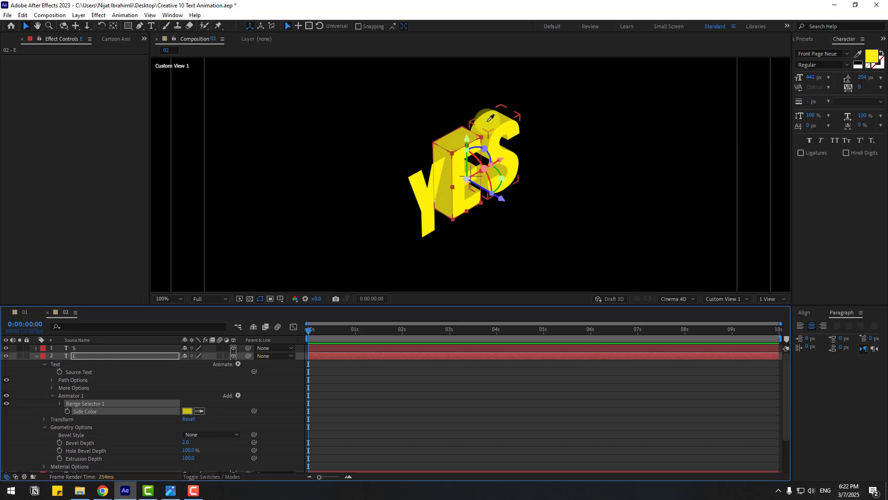
{"action": "left_click", "coordinate": [412, 412]}
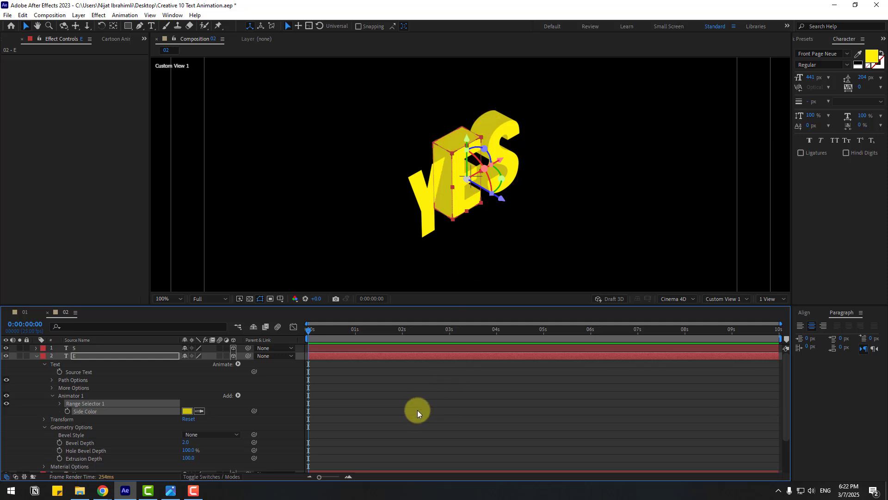
{"action": "left_click", "coordinate": [35, 357]}
{"action": "left_click", "coordinate": [43, 372]}
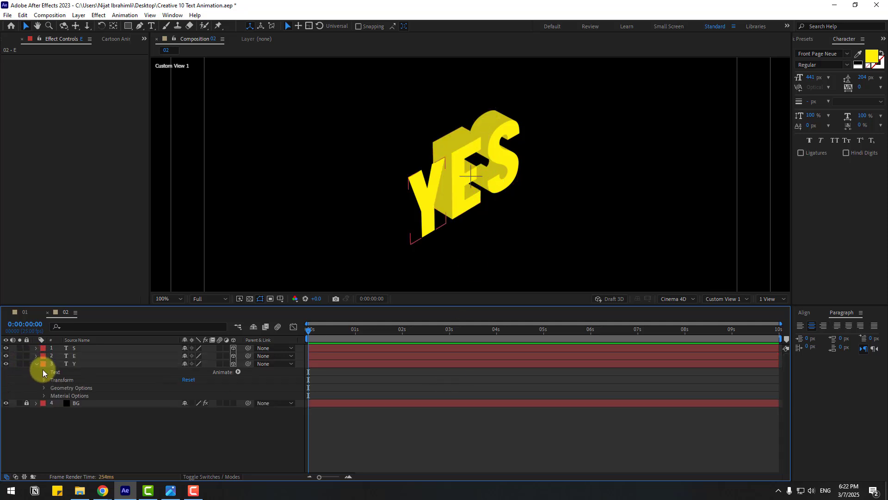
Set the Y layer's Extrusion Depth to 100
{"action": "left_click", "coordinate": [73, 363]}
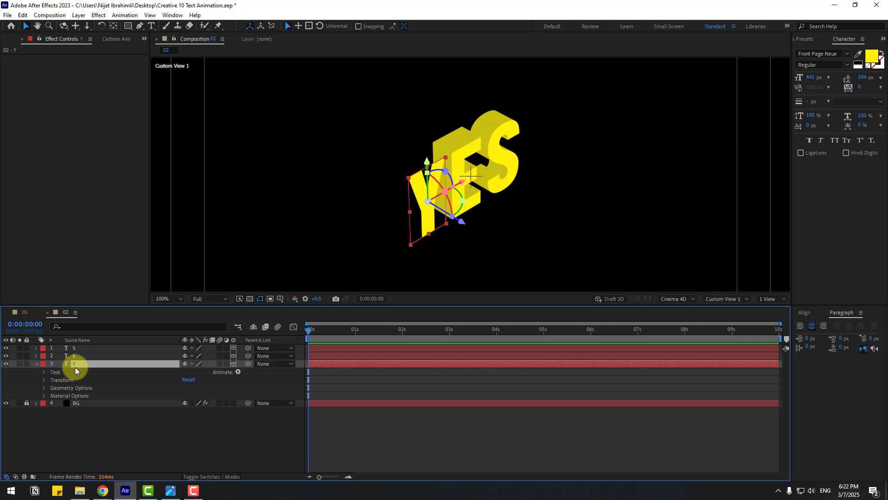
{"action": "left_click", "coordinate": [43, 389]}
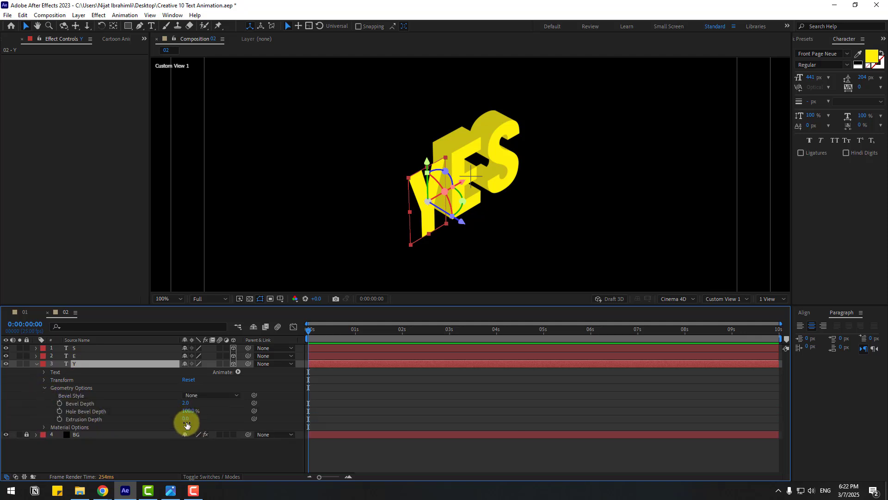
{"action": "key", "text": "Return"}
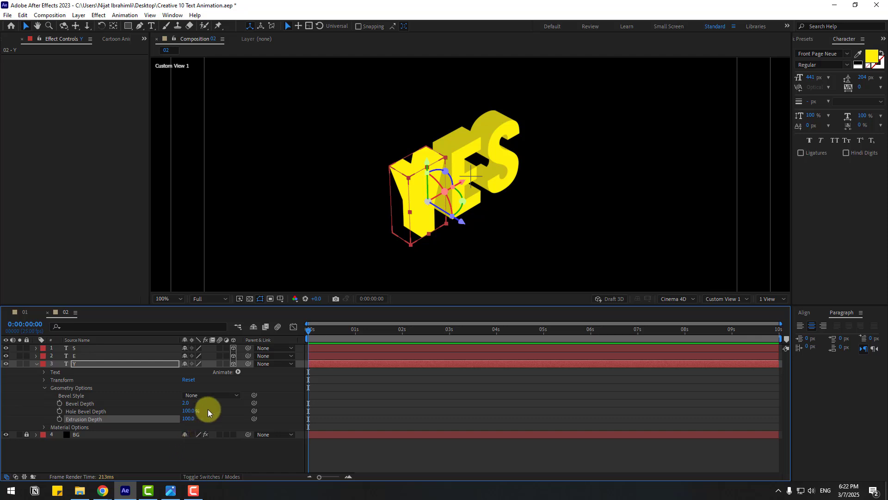
Add an RGB Side Color animator to Y, eyedropping the darker side yellow
{"action": "left_click", "coordinate": [238, 372]}
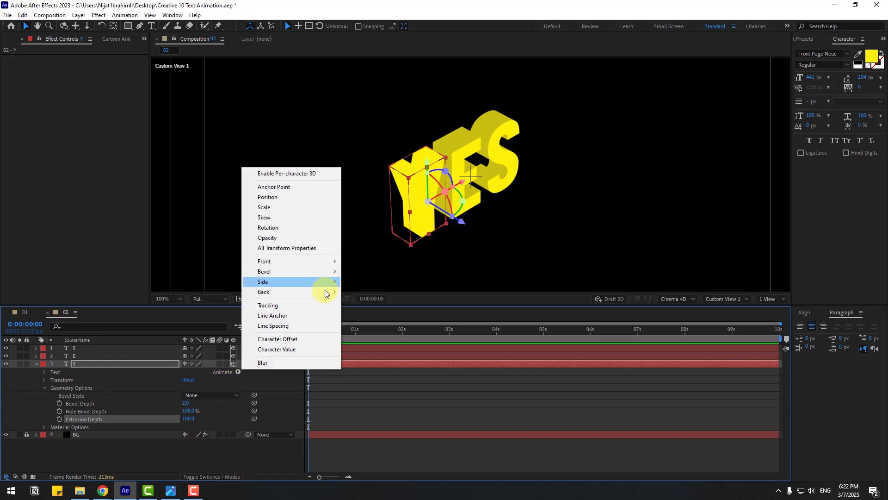
{"action": "mouse_move", "coordinate": [329, 282]}
{"action": "mouse_move", "coordinate": [392, 283]}
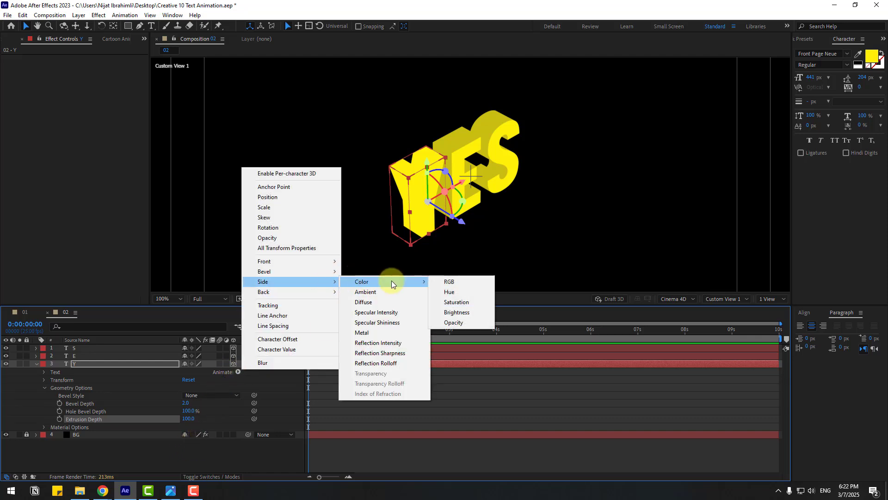
{"action": "left_click", "coordinate": [454, 282]}
{"action": "left_click", "coordinate": [200, 419]}
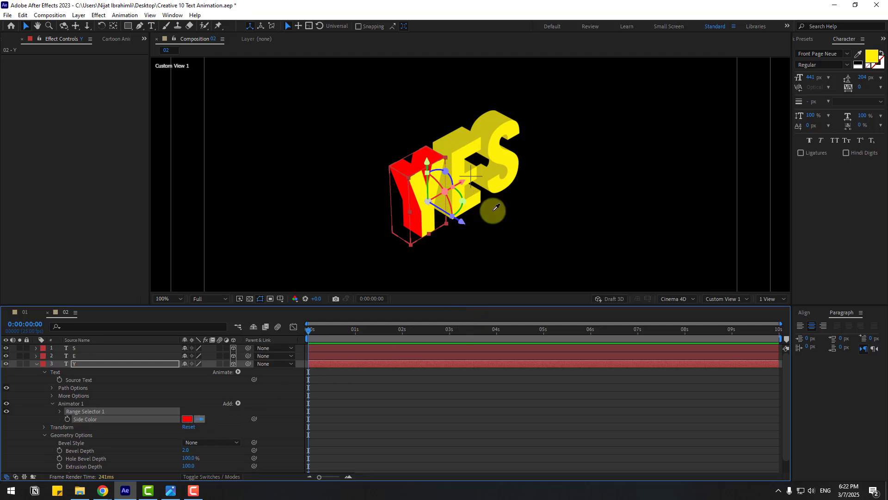
{"action": "left_click", "coordinate": [491, 124]}
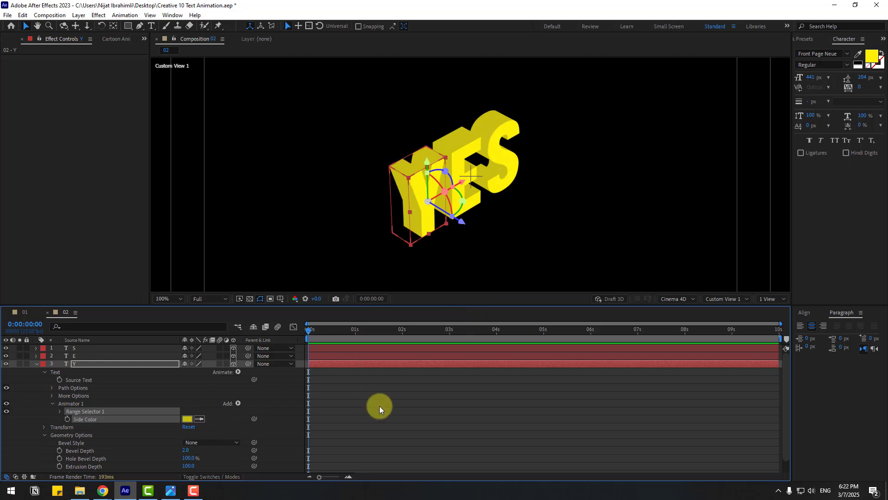
{"action": "left_click", "coordinate": [40, 373]}
{"action": "left_click", "coordinate": [37, 364]}
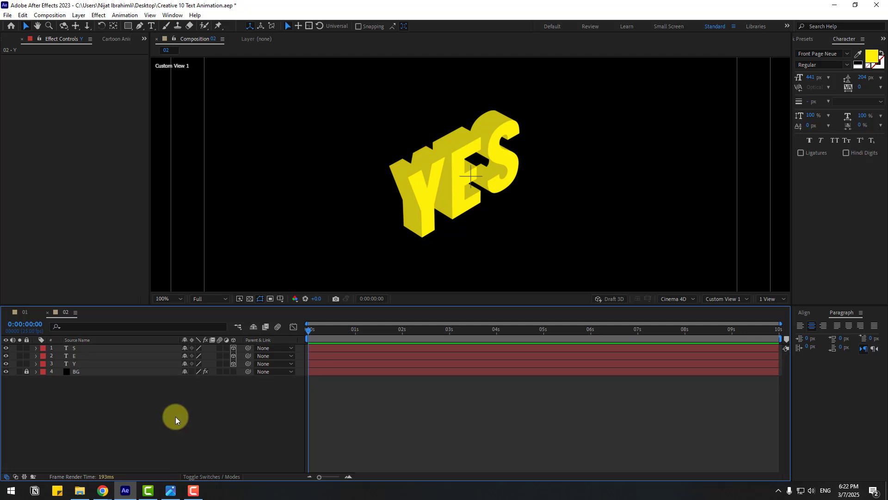
Open a second viewer on the Active Camera and zoom both viewers to 50%
{"action": "right_click", "coordinate": [111, 435]}
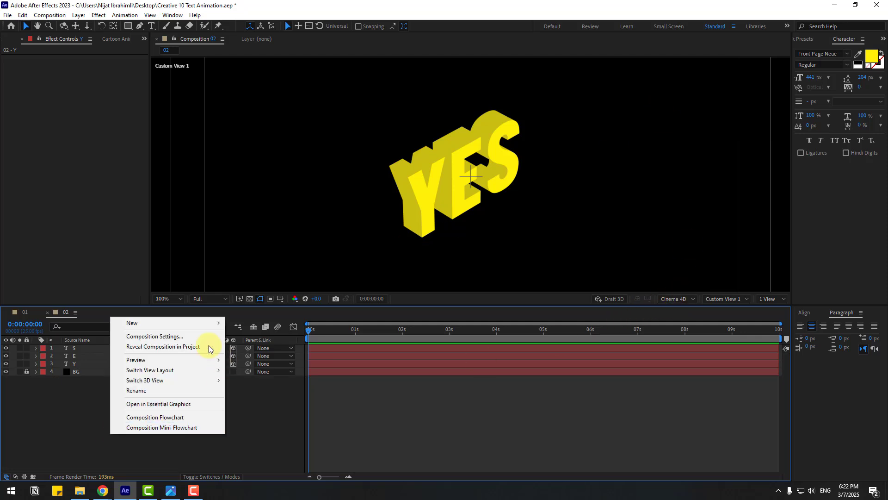
{"action": "mouse_move", "coordinate": [197, 326]}
{"action": "left_click", "coordinate": [247, 323]}
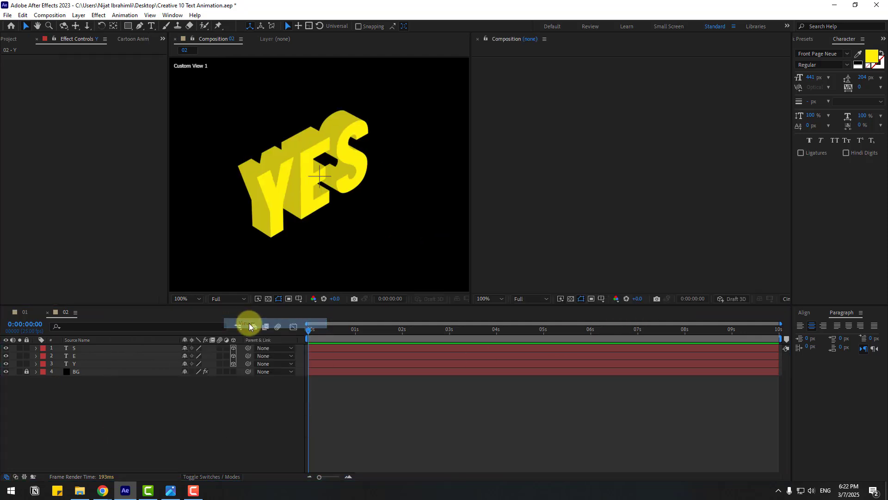
{"action": "left_click", "coordinate": [620, 147]}
{"action": "key", "text": "comma"}
{"action": "key", "text": "comma"}
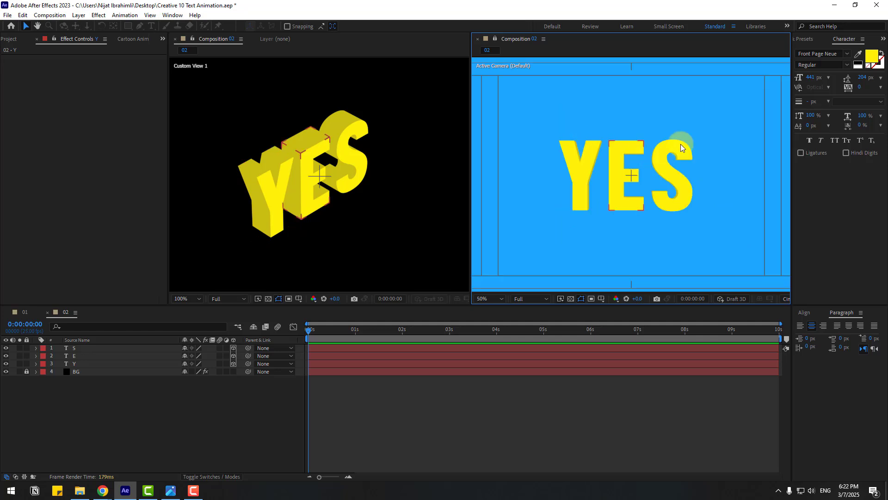
{"action": "left_click", "coordinate": [648, 199]}
{"action": "left_click", "coordinate": [275, 102]}
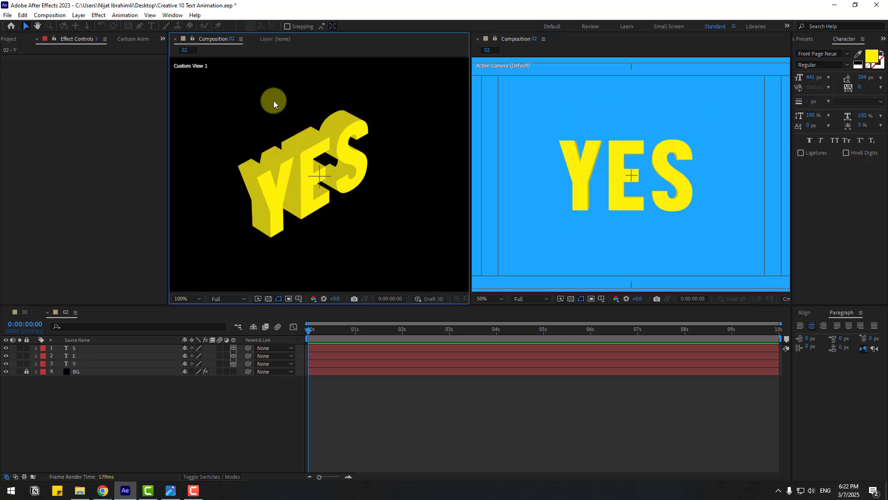
{"action": "key", "text": "comma"}
{"action": "key", "text": "comma"}
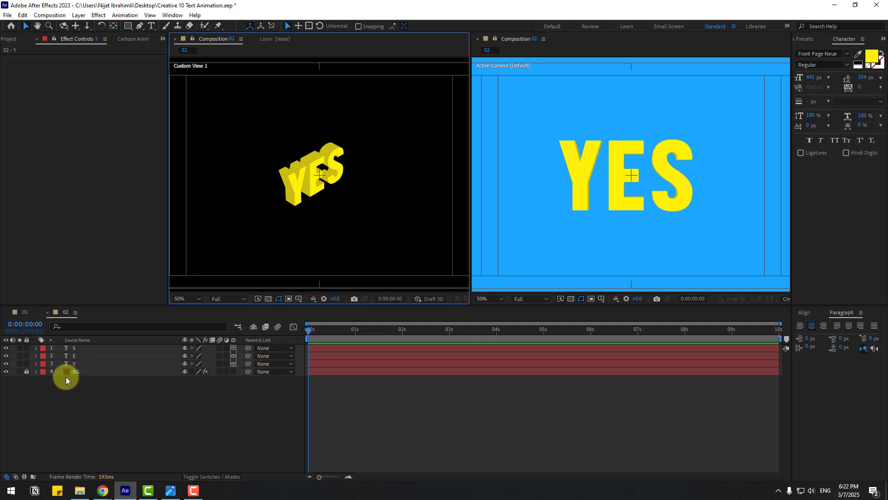
{"action": "left_click", "coordinate": [74, 364]}
Add Position keyframes on Y, E and S at their landing time around 2:13
{"action": "left_click", "coordinate": [74, 348], "text": "shift"}
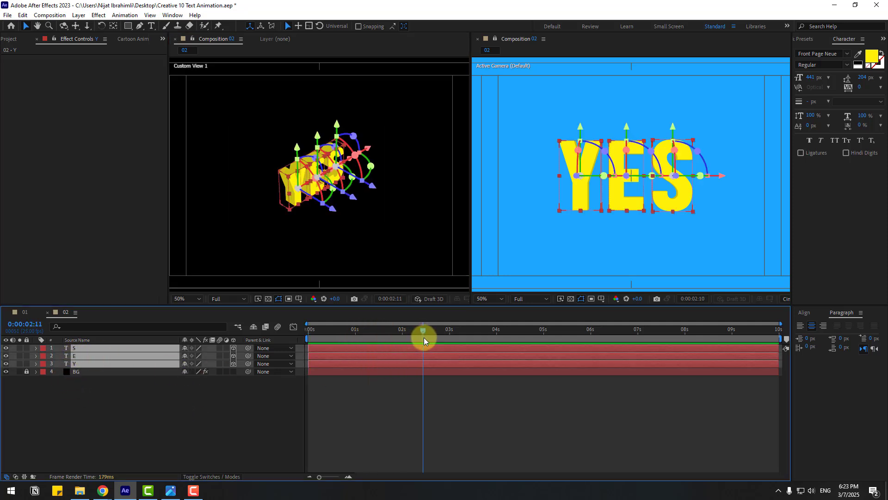
{"action": "left_click_drag", "start_coordinate": [424, 337], "coordinate": [428, 337]}
{"action": "key", "text": "p"}
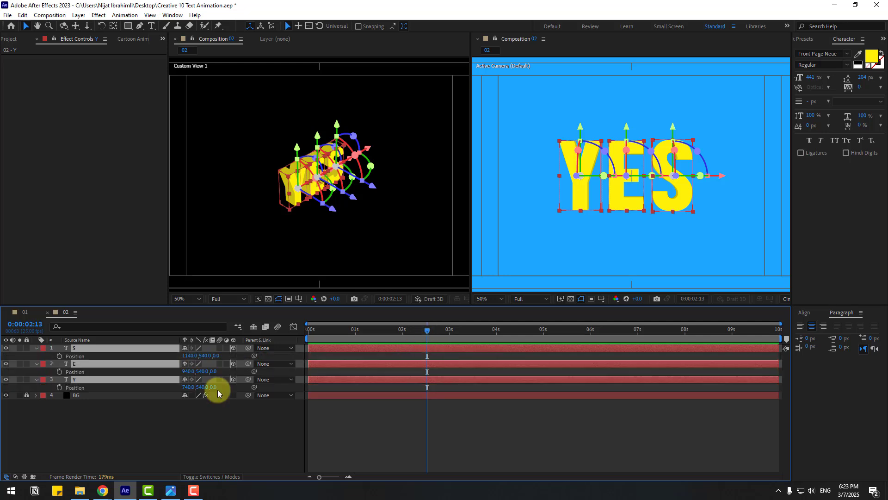
{"action": "left_click", "coordinate": [60, 356]}
{"action": "left_click_drag", "start_coordinate": [426, 334], "coordinate": [421, 333]}
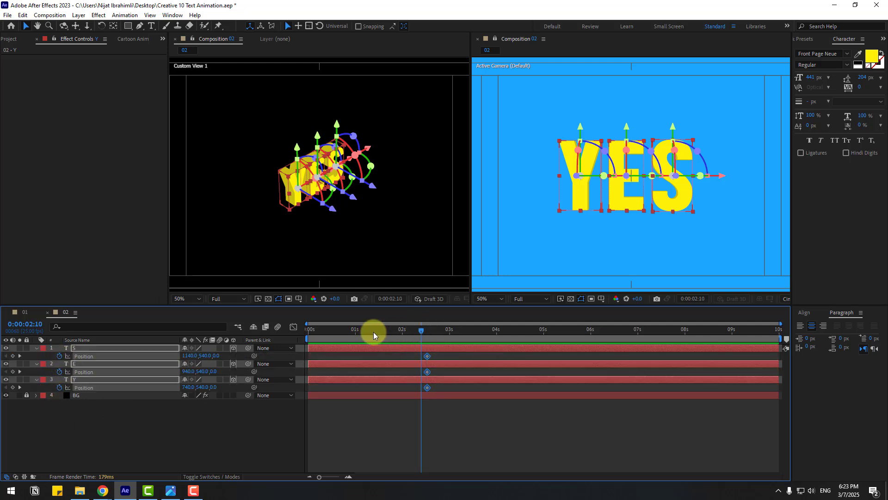
{"action": "key", "text": "Home"}
{"action": "left_click", "coordinate": [183, 422]}
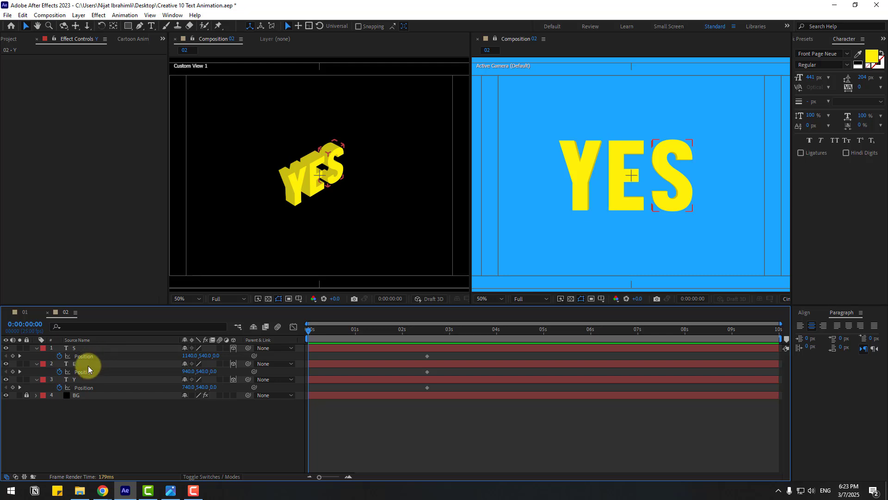
At frame 0, push the Y back to Z -2399 and the E to Z -3506
{"action": "left_click", "coordinate": [74, 379]}
{"action": "left_click_drag", "start_coordinate": [212, 386], "coordinate": [118, 390]}
{"action": "scroll", "coordinate": [618, 218], "scroll_direction": "down", "scroll_amount": 2}
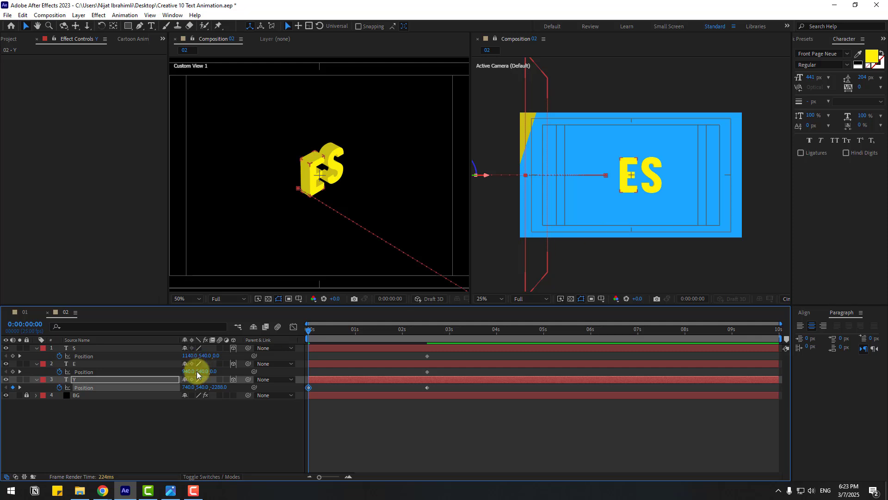
{"action": "left_click_drag", "start_coordinate": [222, 386], "coordinate": [173, 389]}
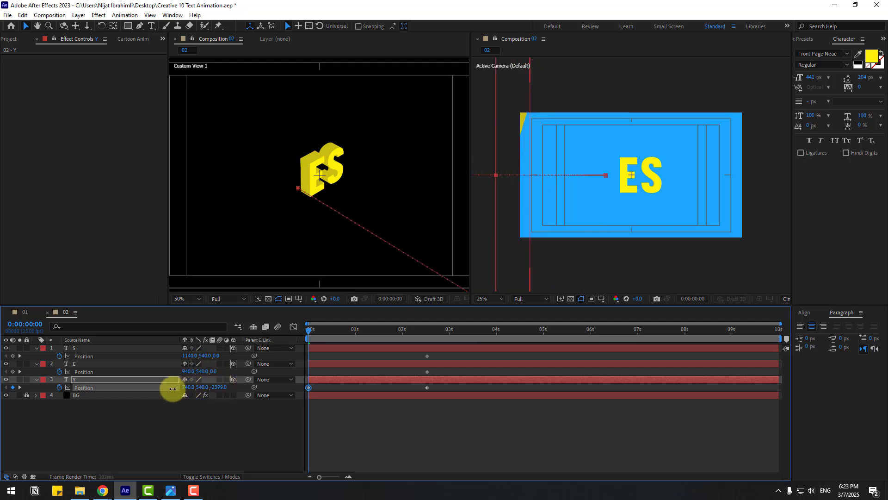
{"action": "left_click", "coordinate": [81, 372]}
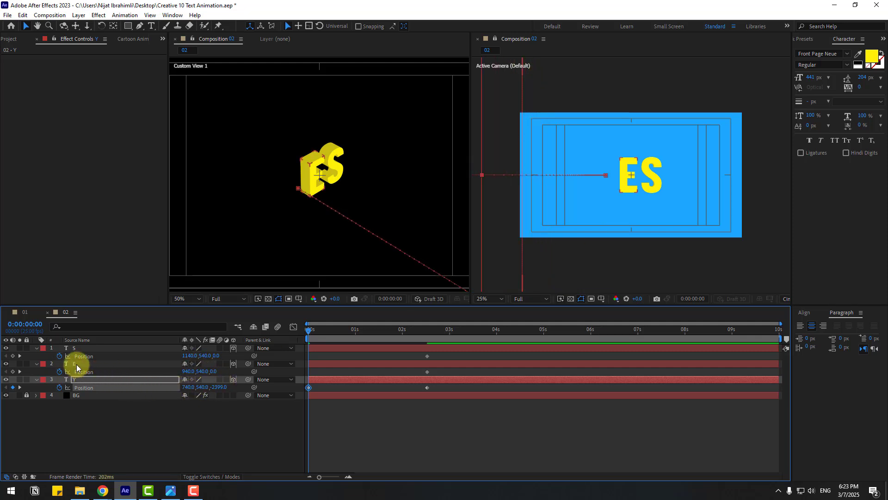
{"action": "left_click", "coordinate": [77, 368]}
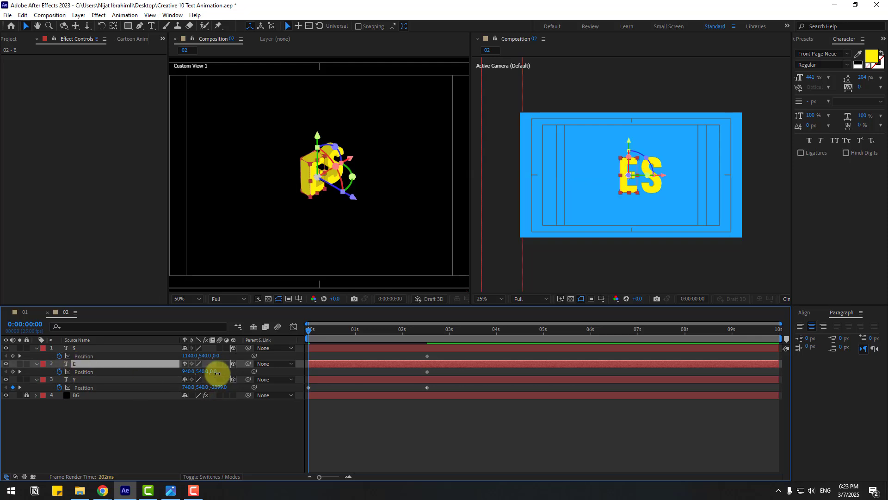
{"action": "left_click_drag", "start_coordinate": [218, 371], "coordinate": [44, 396]}
{"action": "left_click", "coordinate": [156, 430]}
Save the project and set the preview resolution to Quarter
{"action": "key", "text": "ctrl+s"}
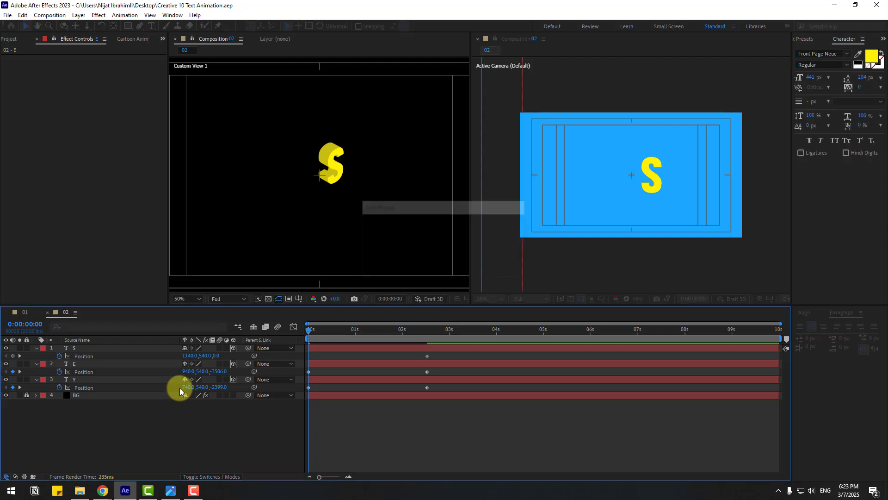
{"action": "left_click", "coordinate": [223, 300]}
{"action": "left_click", "coordinate": [226, 324]}
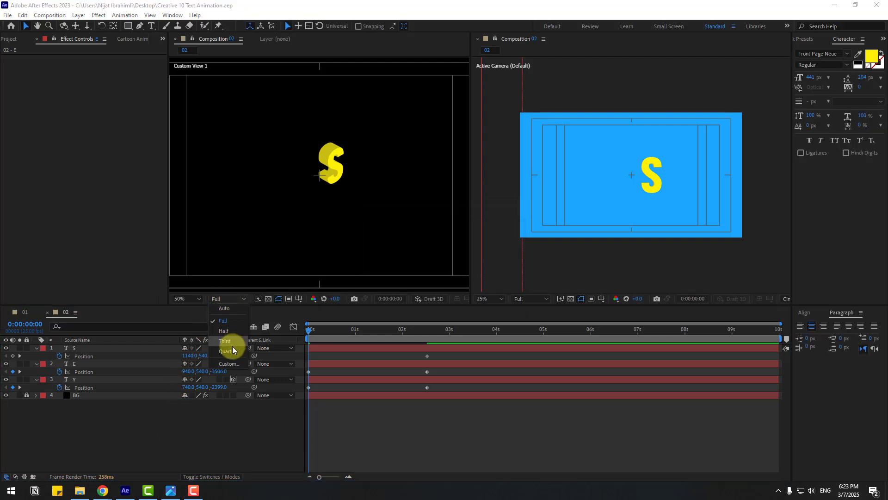
Push the S far back in depth at frame 0 and select all Position keyframes
{"action": "left_click", "coordinate": [226, 352]}
{"action": "left_click", "coordinate": [81, 347]}
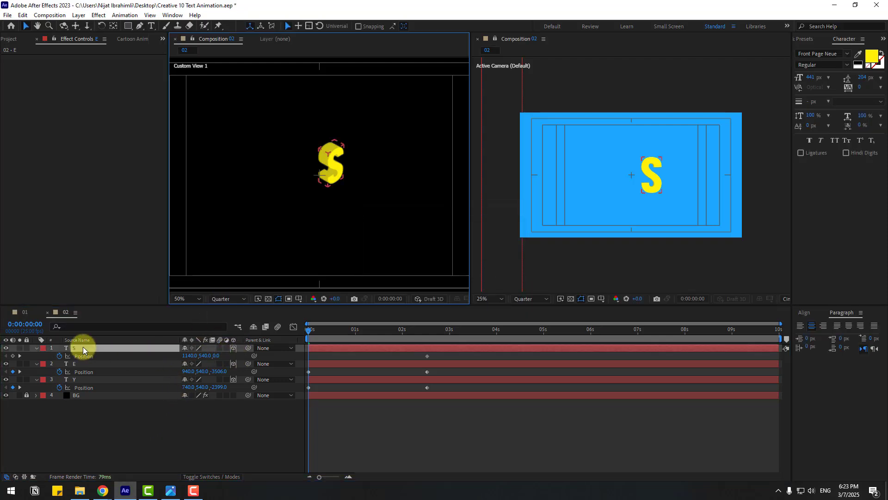
{"action": "left_click_drag", "start_coordinate": [213, 356], "coordinate": [99, 363]}
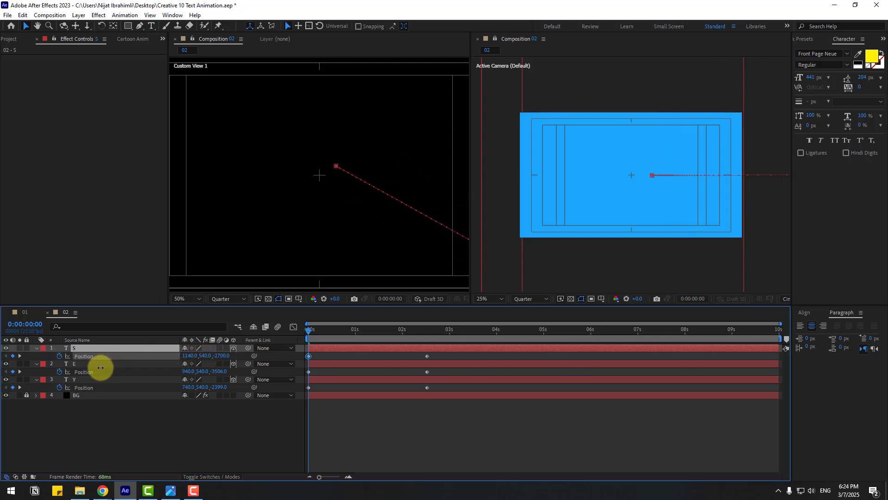
{"action": "left_click_drag", "start_coordinate": [445, 351], "coordinate": [307, 390]}
Apply Easy Ease to the Position keyframes and lengthen the landing ease in the speed graph
{"action": "right_click", "coordinate": [307, 389]}
{"action": "mouse_move", "coordinate": [366, 383]}
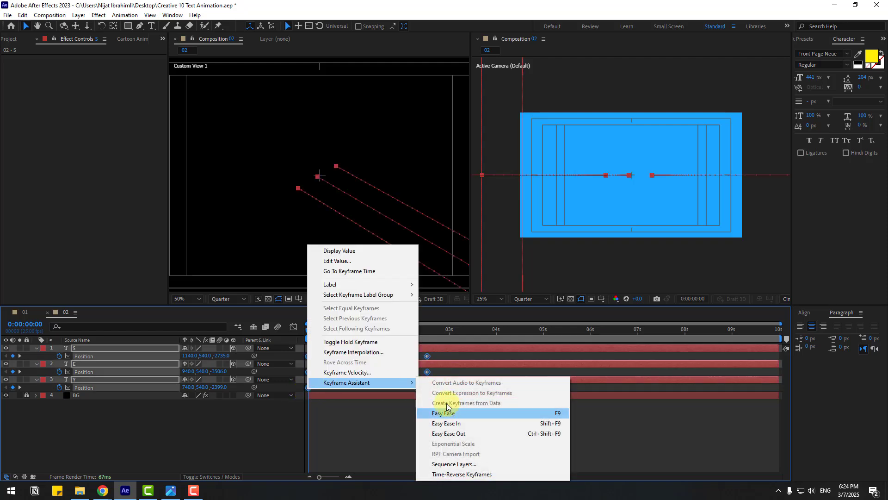
{"action": "left_click", "coordinate": [444, 412]}
{"action": "left_click", "coordinate": [293, 327]}
{"action": "left_click", "coordinate": [424, 428]}
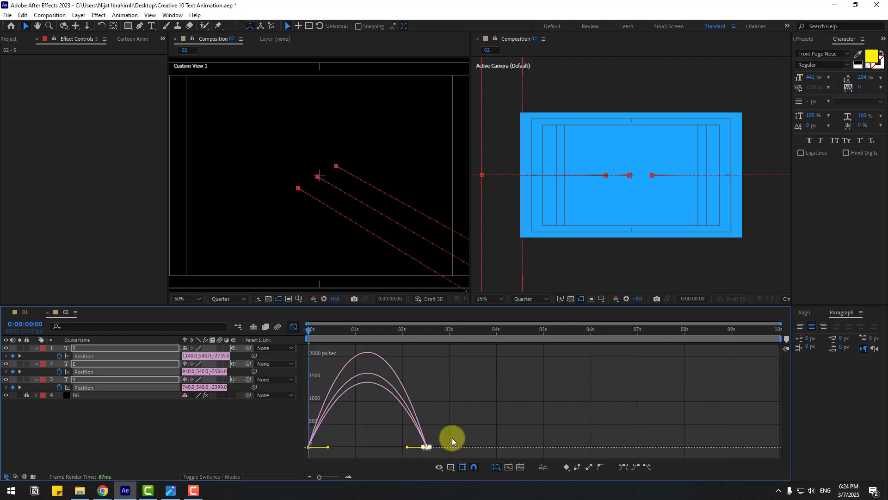
{"action": "left_click_drag", "start_coordinate": [404, 447], "coordinate": [373, 447]}
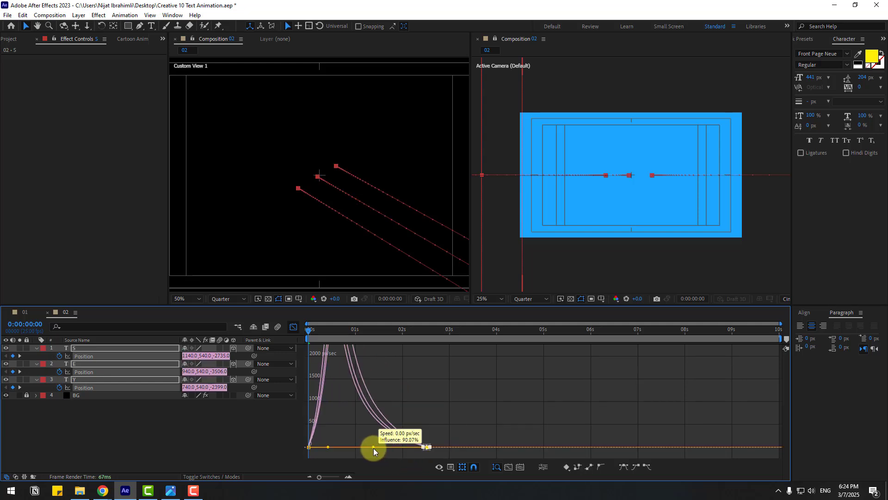
Preview the eased fly-in, then return to the layer bars and deselect
{"action": "key", "text": "space"}
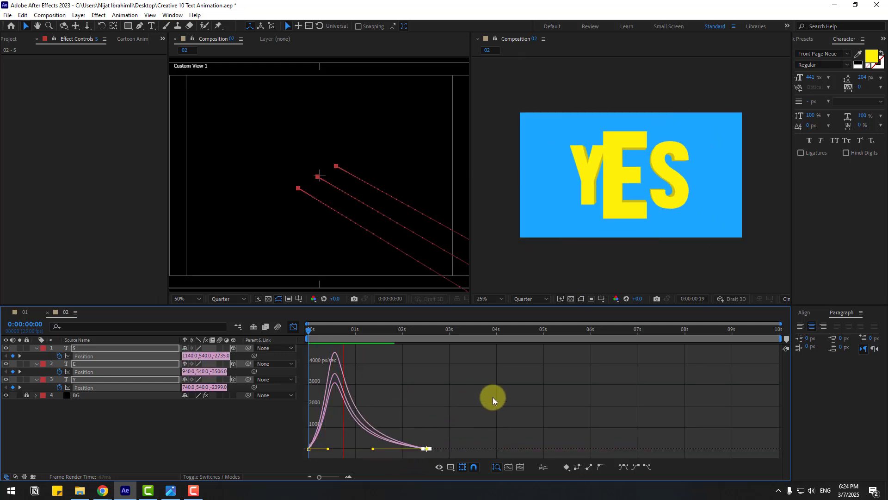
{"action": "left_click", "coordinate": [299, 328]}
{"action": "left_click", "coordinate": [404, 424]}
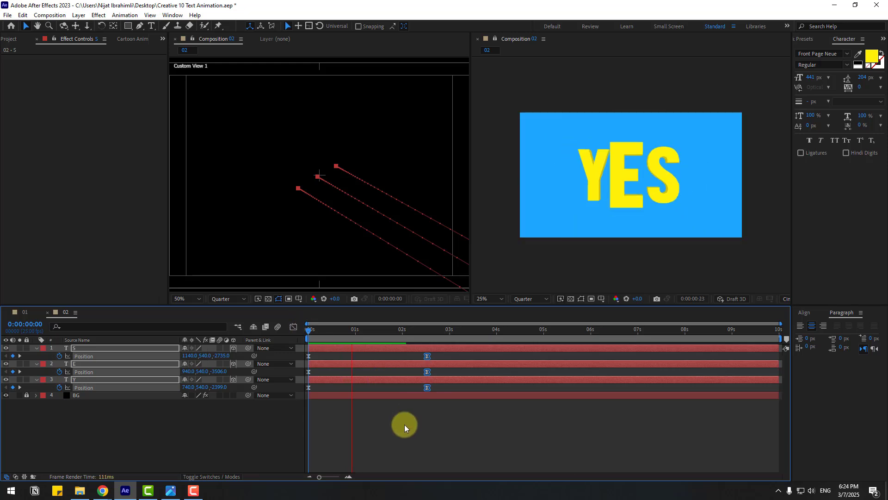
{"action": "left_click", "coordinate": [311, 337]}
Raise the S letter's starting height and scrub through the fly-in
{"action": "mouse_move", "coordinate": [310, 331]}
{"action": "left_mouse_down"}
{"action": "mouse_move", "coordinate": [433, 321]}
{"action": "mouse_move", "coordinate": [306, 338]}
{"action": "left_mouse_up"}
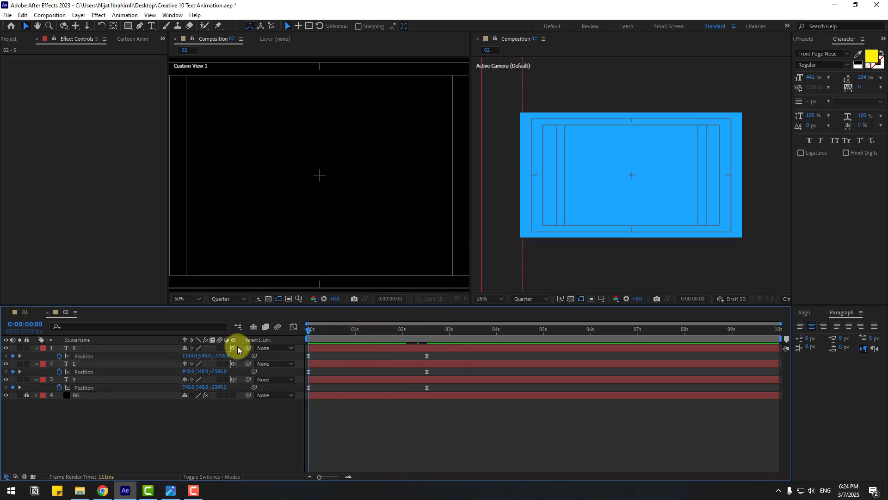
{"action": "left_click", "coordinate": [82, 351]}
{"action": "key", "text": "comma"}
{"action": "key", "text": "comma"}
{"action": "key", "text": "comma"}
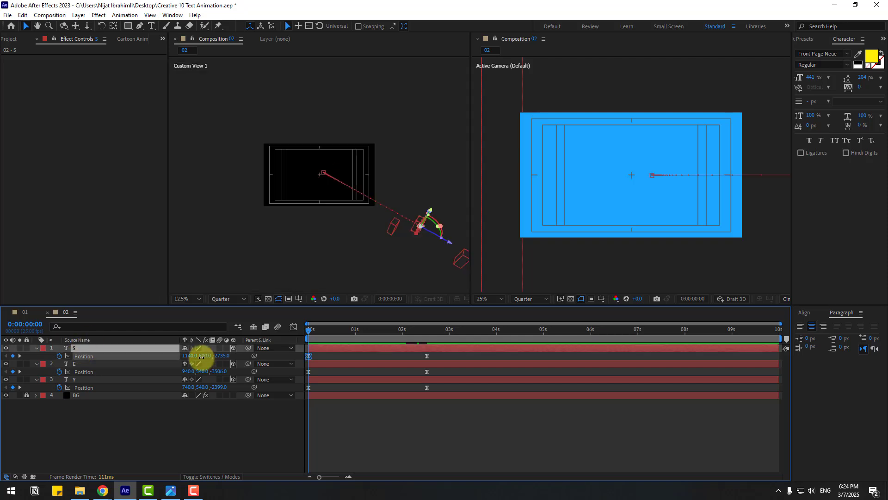
{"action": "left_click_drag", "start_coordinate": [198, 355], "coordinate": [194, 358]}
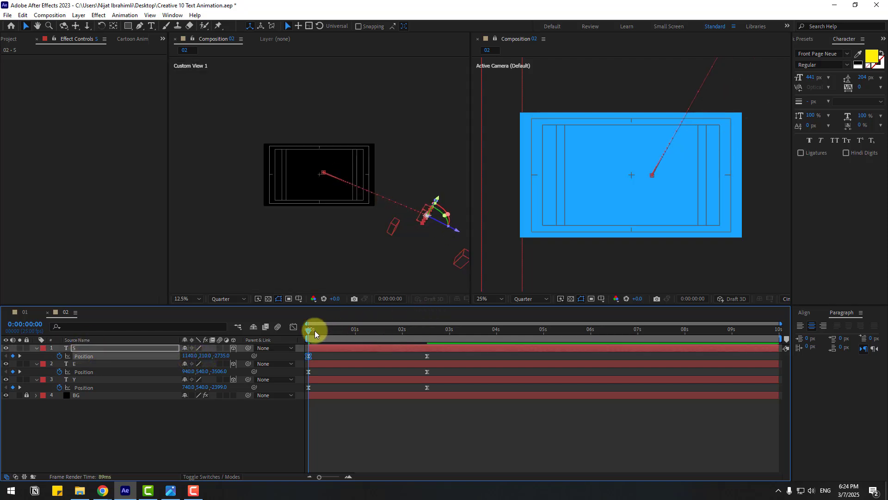
{"action": "mouse_move", "coordinate": [311, 331]}
{"action": "left_mouse_down"}
{"action": "mouse_move", "coordinate": [370, 328]}
{"action": "mouse_move", "coordinate": [295, 333]}
{"action": "left_mouse_up"}
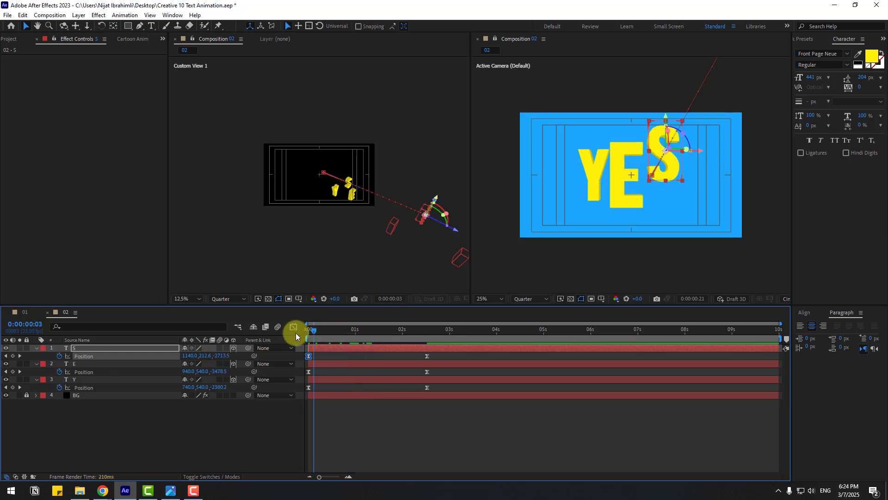
Shift the Y's starting X position to 658, then select all three letters at the settle frame
{"action": "left_click", "coordinate": [79, 381]}
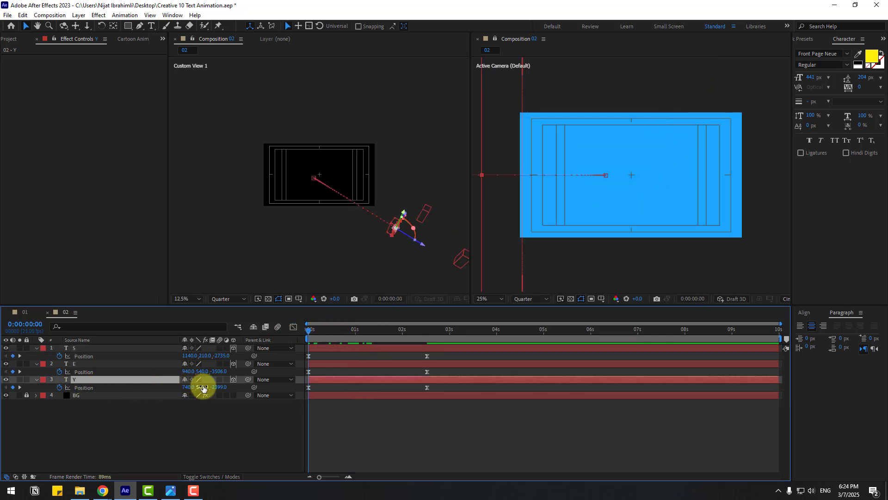
{"action": "left_click_drag", "start_coordinate": [189, 390], "coordinate": [156, 392]}
{"action": "left_click_drag", "start_coordinate": [315, 330], "coordinate": [347, 334]}
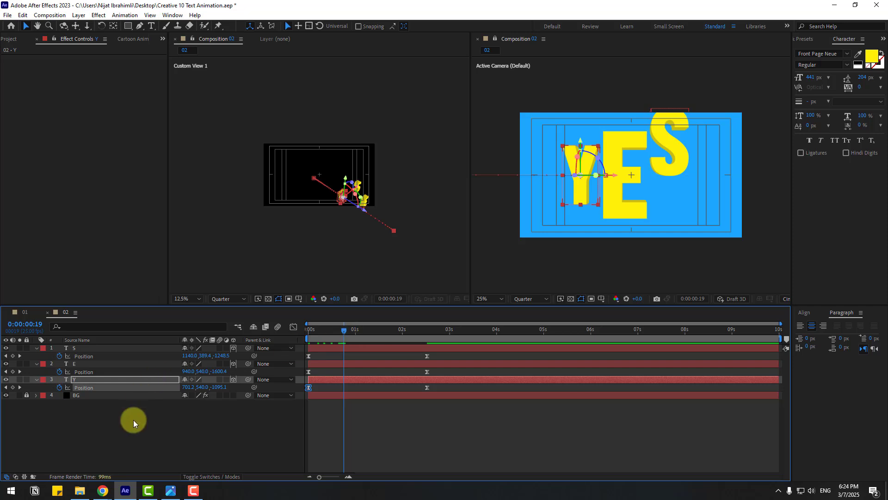
{"action": "left_click", "coordinate": [87, 347]}
{"action": "left_click", "coordinate": [84, 379], "text": "shift"}
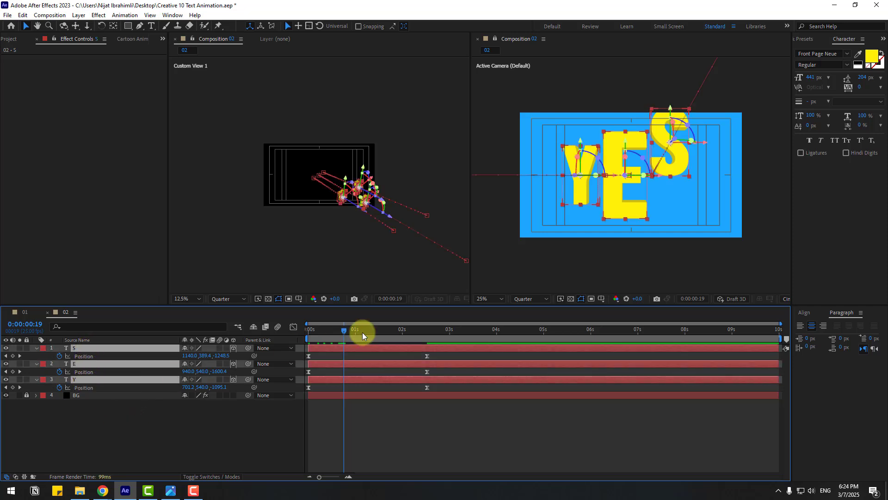
{"action": "left_click_drag", "start_coordinate": [373, 332], "coordinate": [427, 329]}
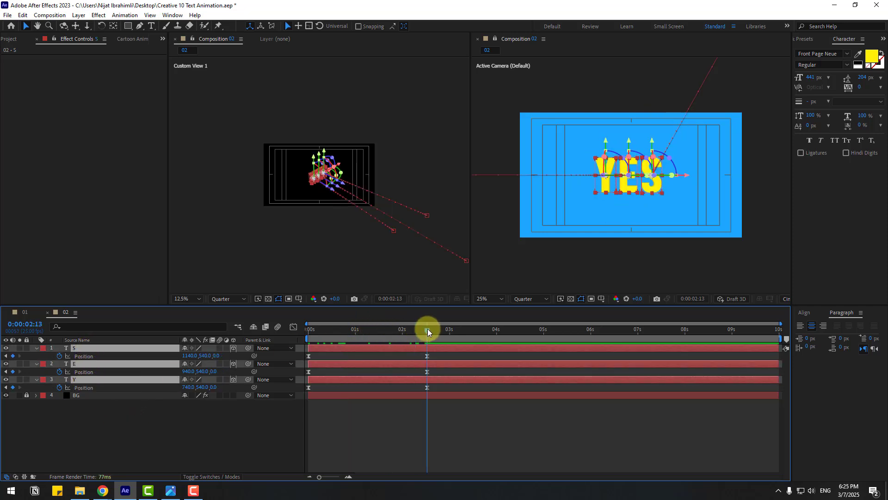
Set resting X and Y Rotation keyframes on all three letters at 2:13
{"action": "key", "text": "r"}
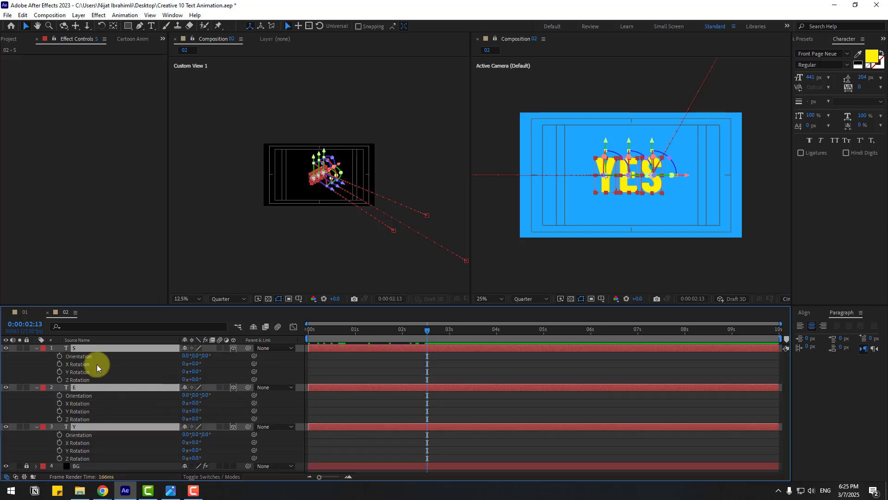
{"action": "left_click", "coordinate": [59, 364]}
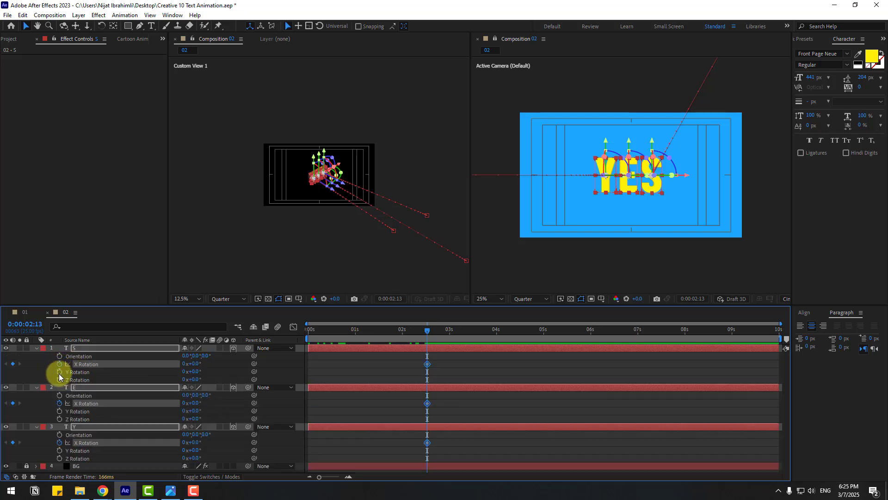
{"action": "left_click", "coordinate": [59, 372]}
{"action": "left_click", "coordinate": [362, 336]}
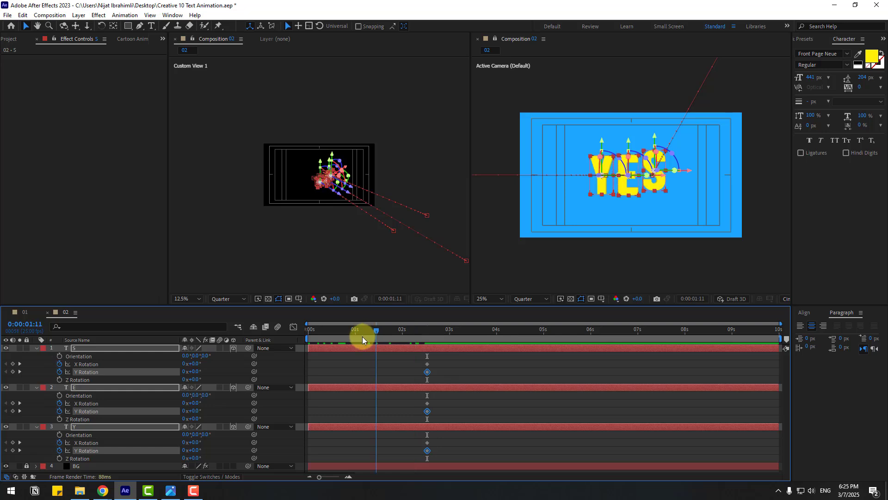
{"action": "key", "text": "period"}
{"action": "key", "text": "period"}
{"action": "left_click", "coordinate": [382, 365]}
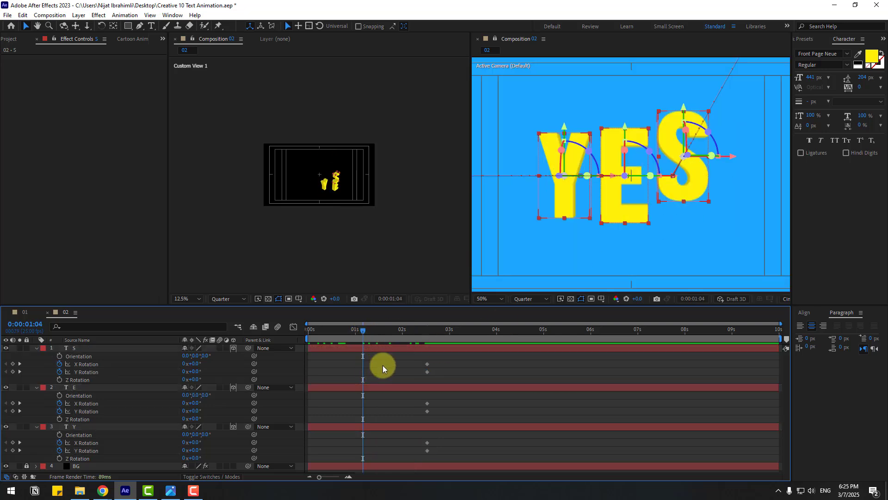
Give the S a starting rotation at 0 s and Easy Ease its rotation keyframes
{"action": "left_click_drag", "start_coordinate": [190, 372], "coordinate": [142, 374]}
{"action": "left_click_drag", "start_coordinate": [356, 329], "coordinate": [309, 375]}
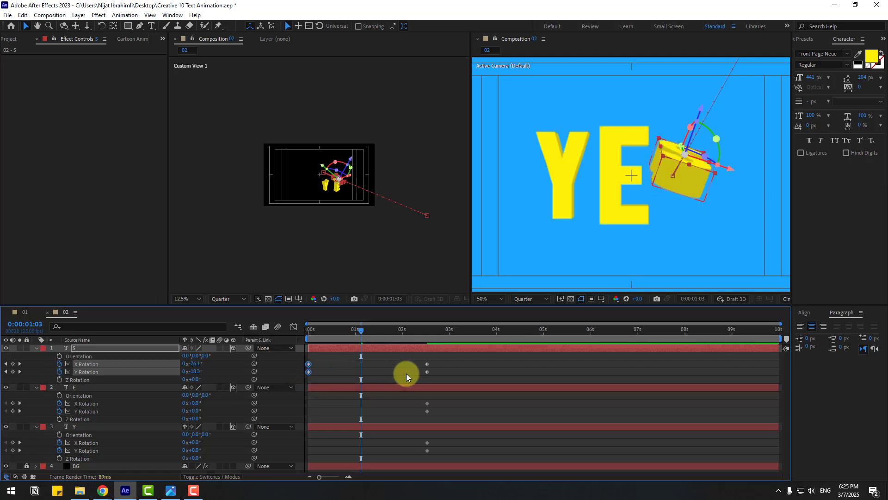
{"action": "left_click_drag", "start_coordinate": [438, 364], "coordinate": [307, 370]}
{"action": "right_click", "coordinate": [308, 370]}
{"action": "mouse_move", "coordinate": [324, 359]}
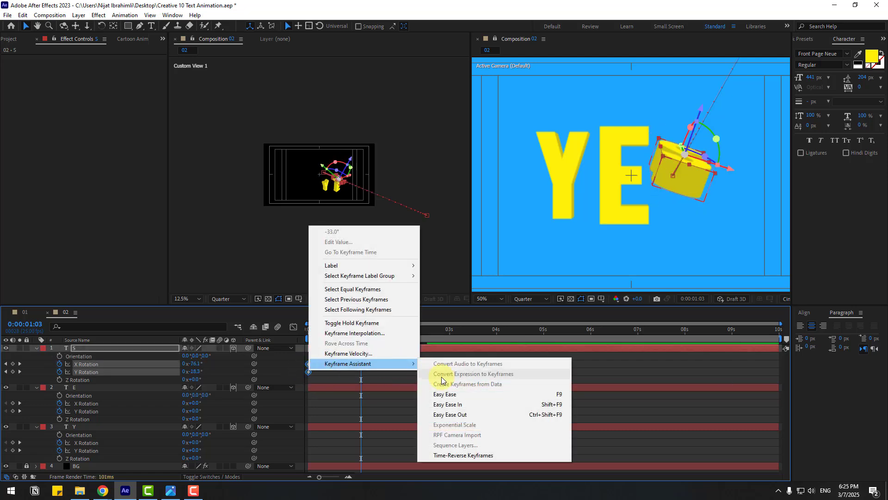
{"action": "left_click", "coordinate": [441, 395]}
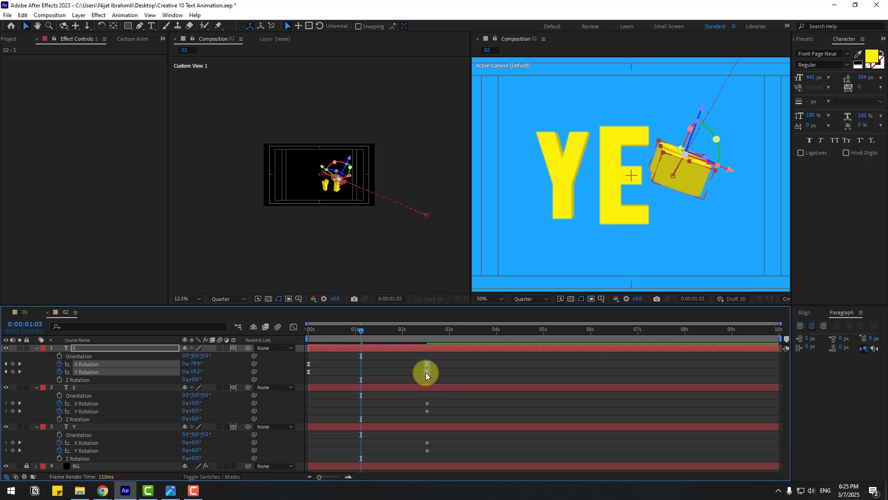
Move the S's resting rotation keys to about 2 seconds and preview the tumble
{"action": "left_click_drag", "start_coordinate": [426, 373], "coordinate": [402, 374]}
{"action": "key", "text": "space"}
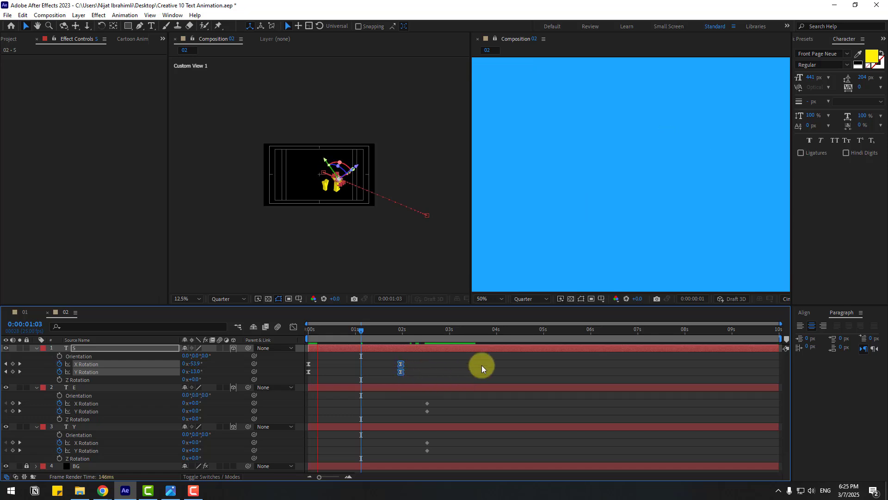
{"action": "scroll", "coordinate": [637, 221], "scroll_direction": "down", "scroll_amount": 2}
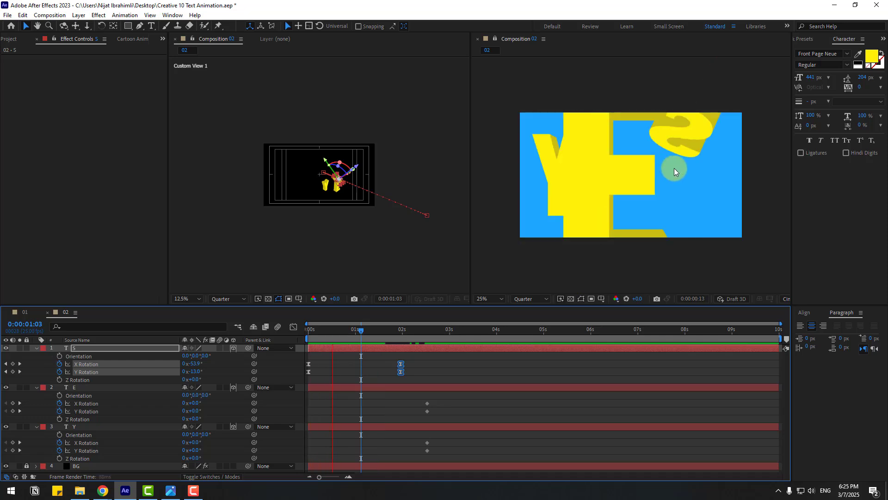
{"action": "key", "text": "Home"}
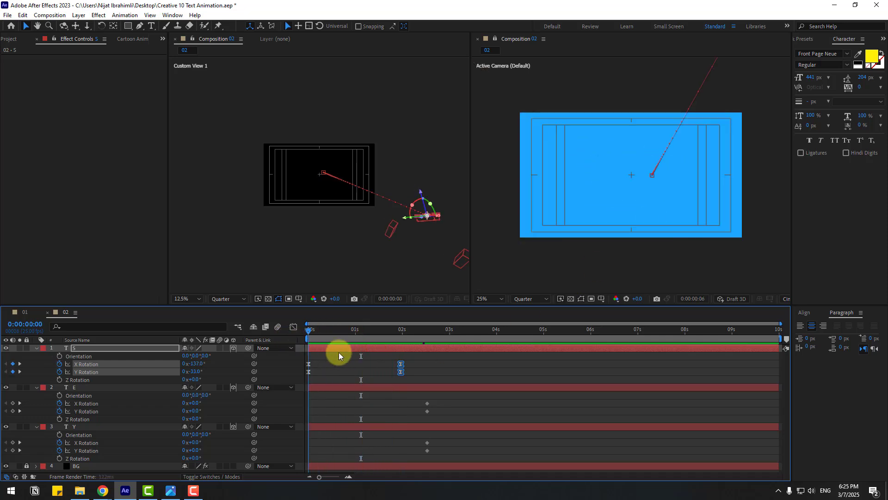
Refine the S's starting Y Rotation and stop just before 2 seconds
{"action": "left_click", "coordinate": [362, 371]}
{"action": "scroll", "coordinate": [684, 178], "scroll_direction": "down", "scroll_amount": 2}
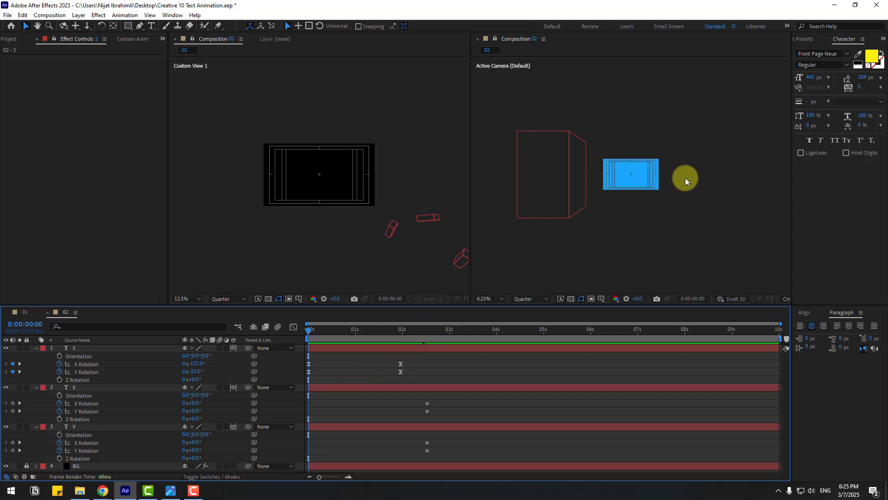
{"action": "scroll", "coordinate": [601, 208], "scroll_direction": "up", "scroll_amount": 1}
{"action": "left_click", "coordinate": [73, 352]}
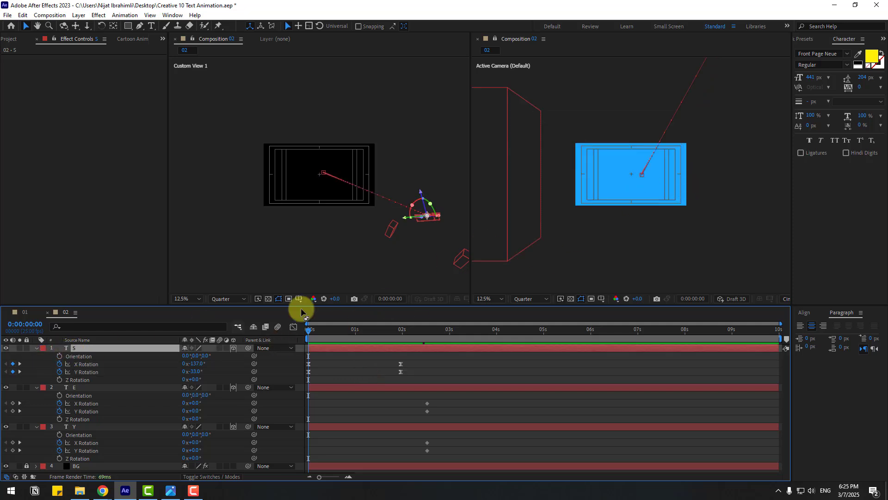
{"action": "left_click_drag", "start_coordinate": [193, 371], "coordinate": [172, 377]}
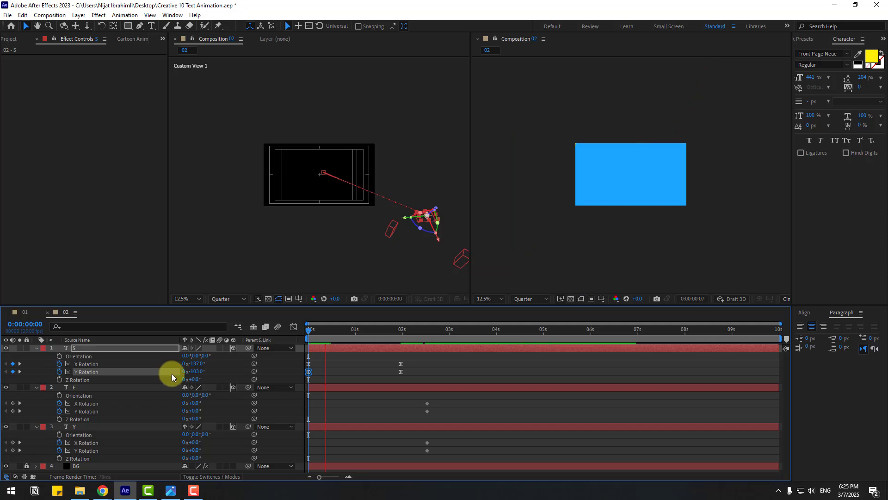
{"action": "scroll", "coordinate": [687, 204], "scroll_direction": "up", "scroll_amount": 1}
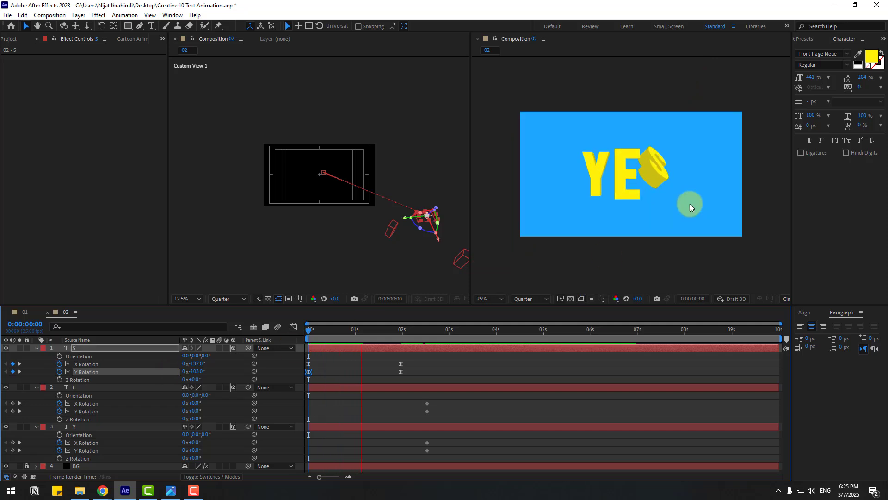
{"action": "left_click", "coordinate": [401, 330]}
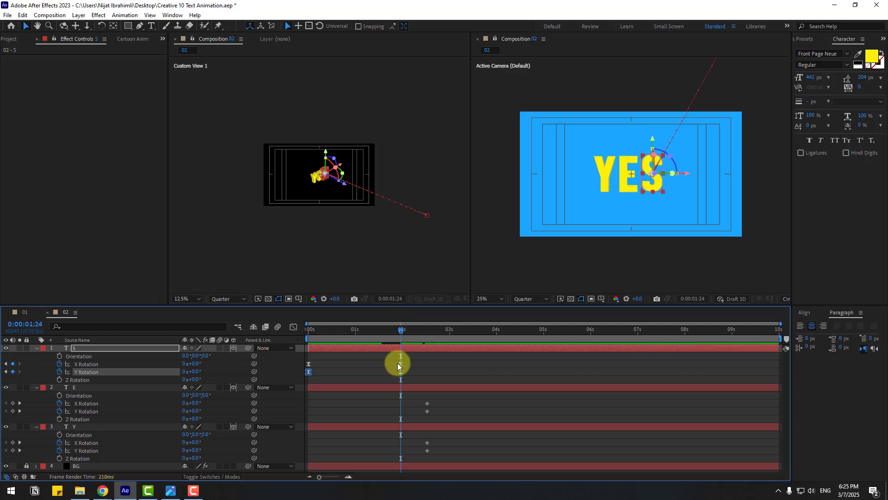
Give the E a starting Y Rotation of about -57° at the 18-frame mark
{"action": "left_click", "coordinate": [75, 388]}
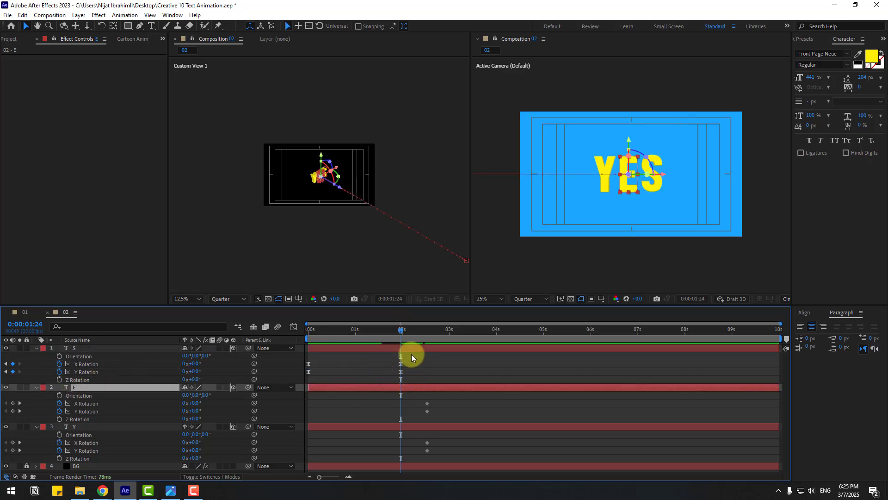
{"action": "left_click_drag", "start_coordinate": [391, 332], "coordinate": [342, 338]}
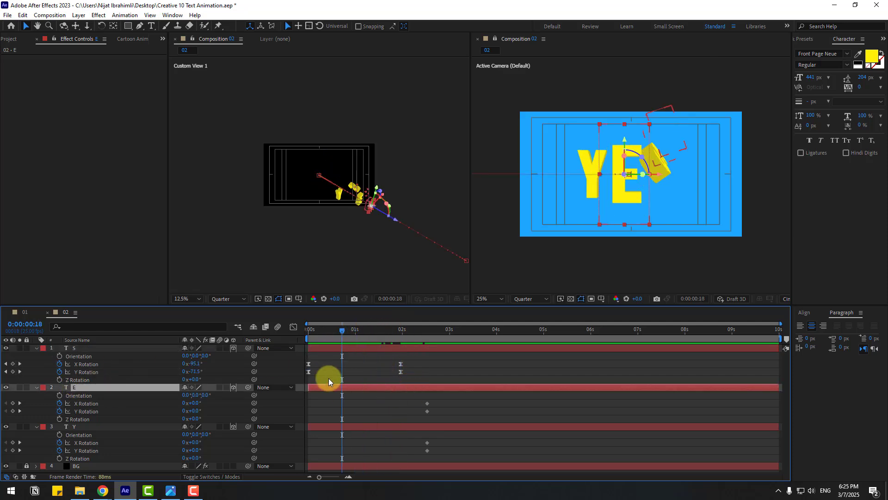
{"action": "mouse_move", "coordinate": [195, 411]}
{"action": "left_mouse_down"}
{"action": "mouse_move", "coordinate": [165, 409]}
{"action": "mouse_move", "coordinate": [180, 407]}
{"action": "left_mouse_up"}
{"action": "left_click", "coordinate": [208, 410]}
{"action": "left_click", "coordinate": [241, 396]}
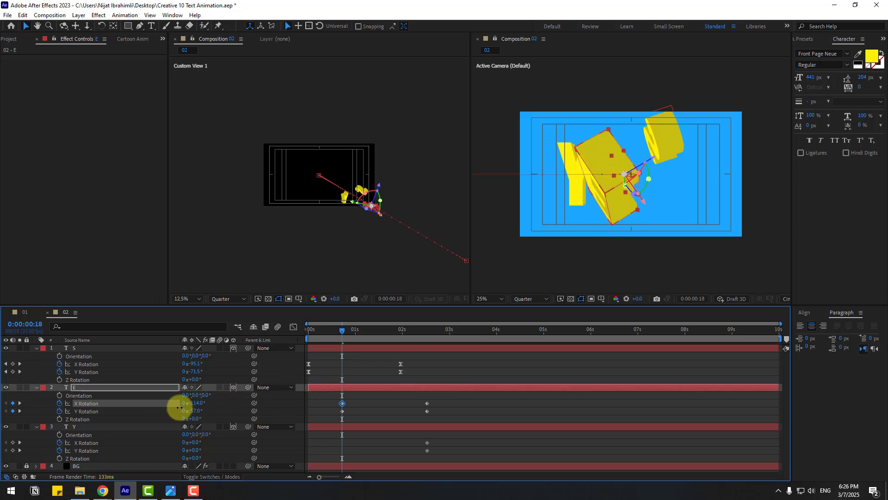
{"action": "left_click", "coordinate": [337, 343]}
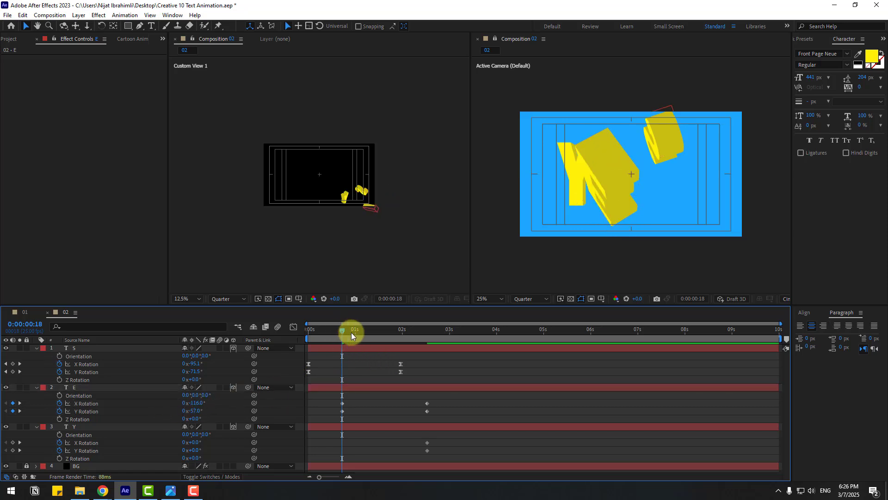
{"action": "mouse_move", "coordinate": [351, 333]}
{"action": "left_mouse_down"}
{"action": "mouse_move", "coordinate": [398, 334]}
{"action": "mouse_move", "coordinate": [346, 334]}
{"action": "left_mouse_up"}
Apply Easy Ease to the E's rotation keyframes and shift them earlier
{"action": "left_click_drag", "start_coordinate": [437, 400], "coordinate": [343, 412]}
{"action": "right_click", "coordinate": [344, 413]}
{"action": "mouse_move", "coordinate": [350, 405]}
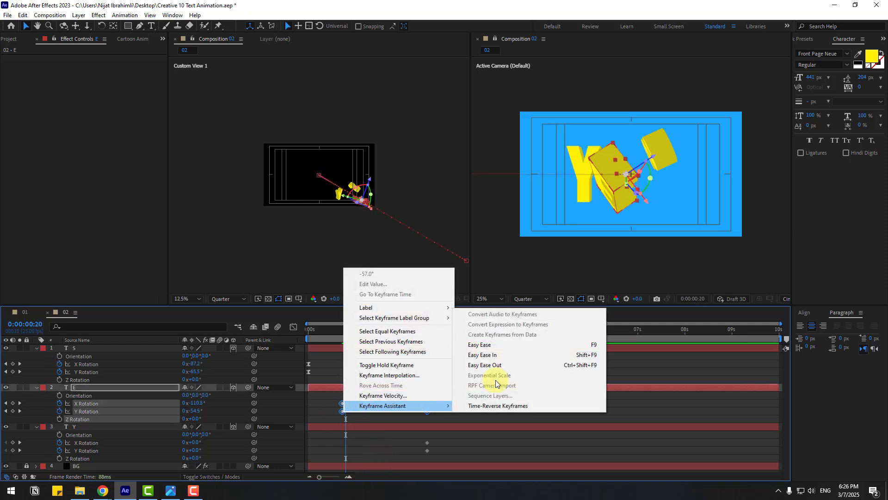
{"action": "left_click", "coordinate": [476, 289]}
{"action": "left_click_drag", "start_coordinate": [427, 406], "coordinate": [396, 403]}
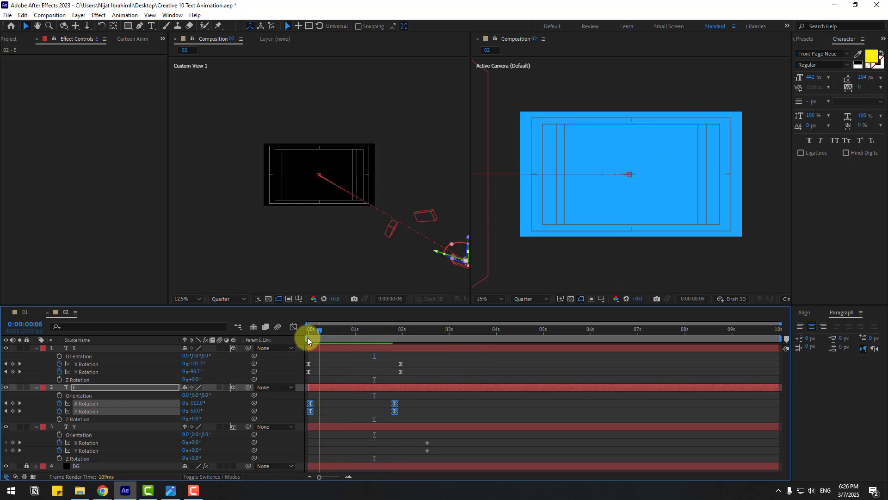
Give the Y letter a starting Y Rotation at the 20-frame mark
{"action": "left_click", "coordinate": [77, 426]}
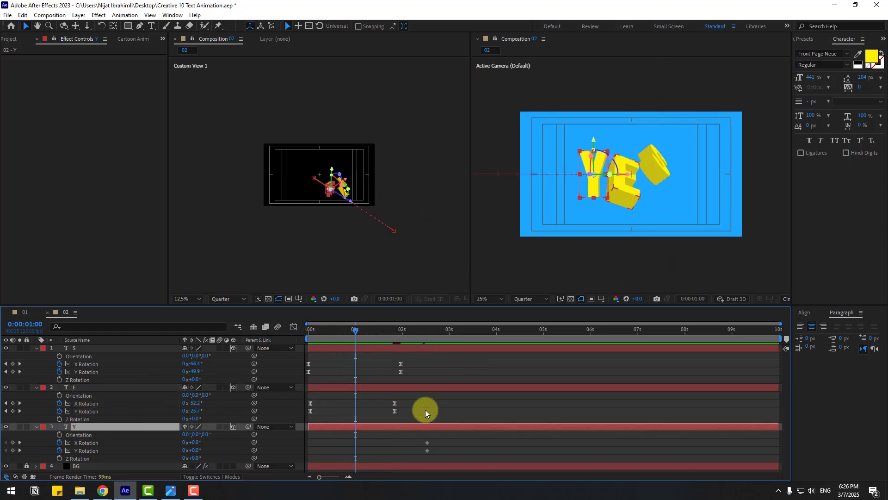
{"action": "left_click_drag", "start_coordinate": [355, 331], "coordinate": [348, 331]}
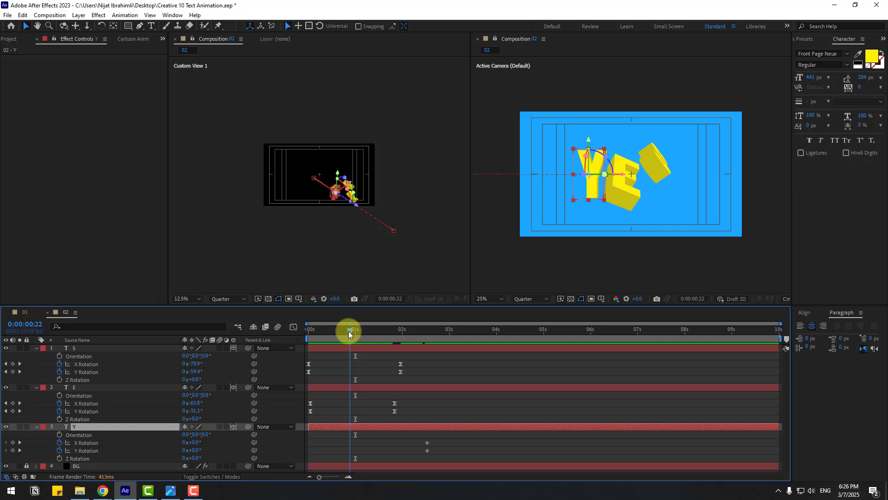
{"action": "left_click", "coordinate": [312, 444]}
{"action": "left_click_drag", "start_coordinate": [185, 448], "coordinate": [181, 452]}
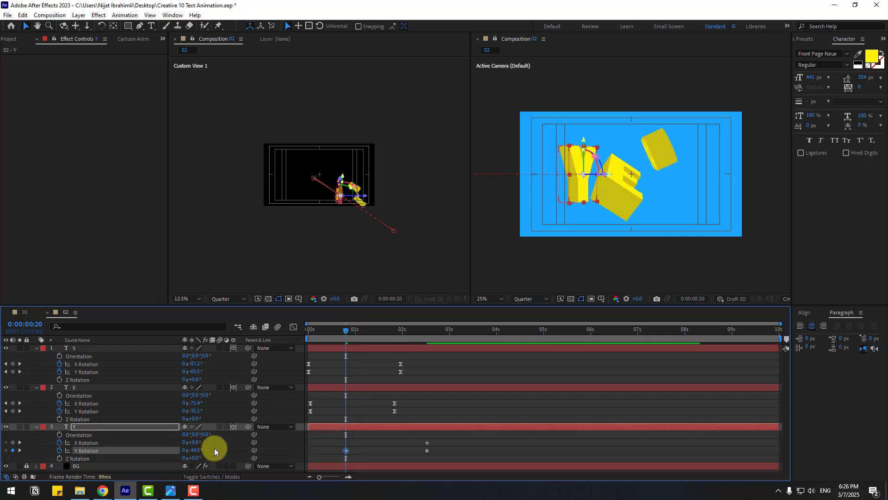
Give the Y a starting X Rotation, Easy Ease its rotation keyframes, and preview
{"action": "left_click_drag", "start_coordinate": [198, 441], "coordinate": [220, 422]}
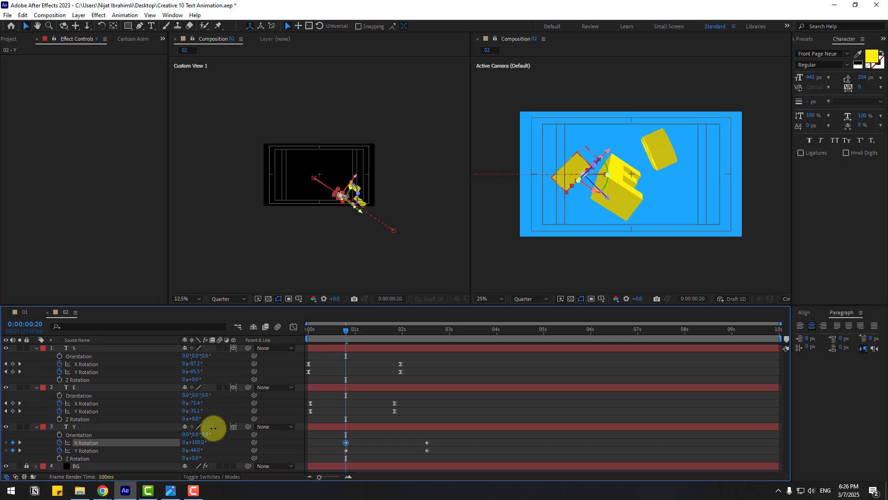
{"action": "left_click_drag", "start_coordinate": [448, 437], "coordinate": [346, 450]}
{"action": "right_click", "coordinate": [346, 450]}
{"action": "mouse_move", "coordinate": [359, 445]}
{"action": "left_click", "coordinate": [483, 382]}
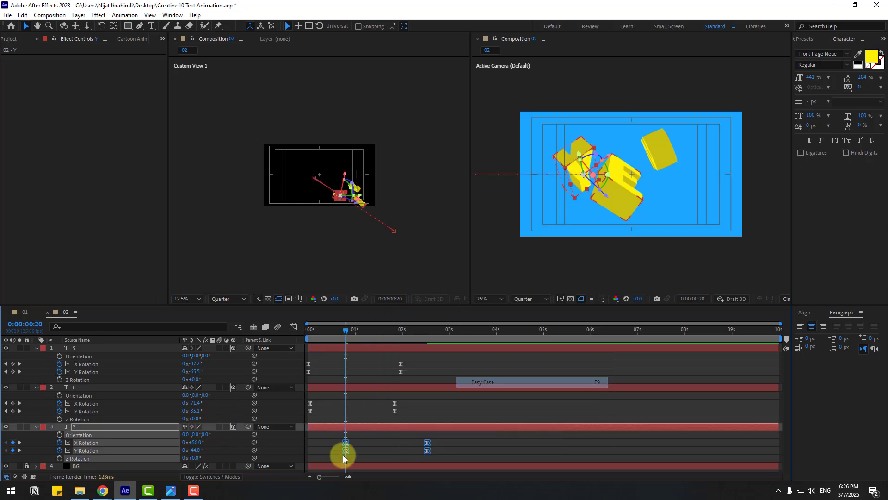
{"action": "key", "text": "space"}
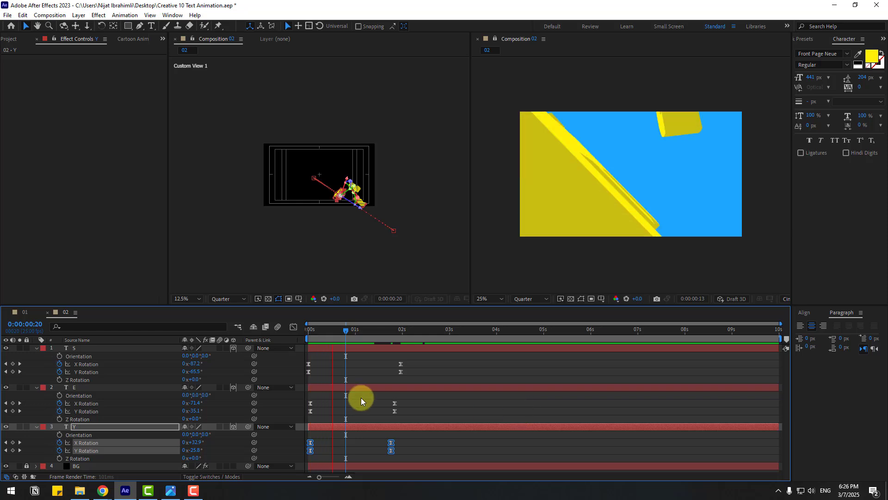
Retime the Y's rotation keys, increase its starting X Rotation, and preview again
{"action": "left_click_drag", "start_coordinate": [311, 440], "coordinate": [348, 439]}
{"action": "left_click", "coordinate": [363, 438]}
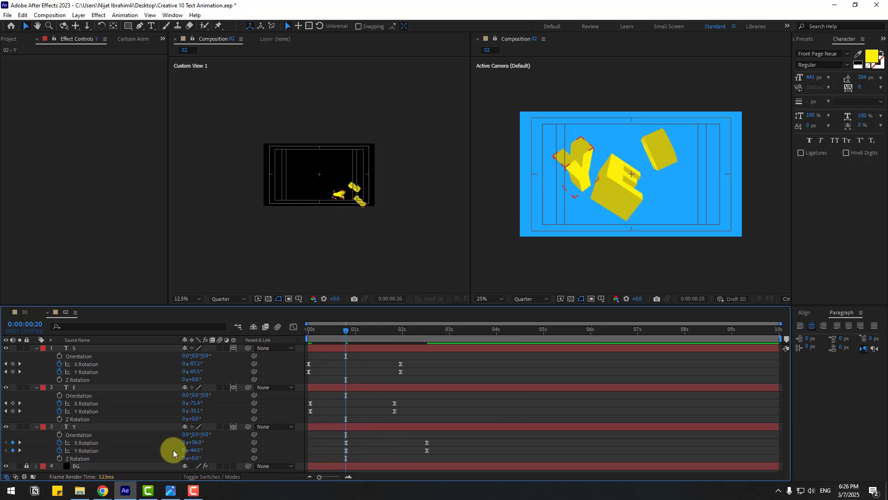
{"action": "left_click_drag", "start_coordinate": [202, 443], "coordinate": [258, 436]}
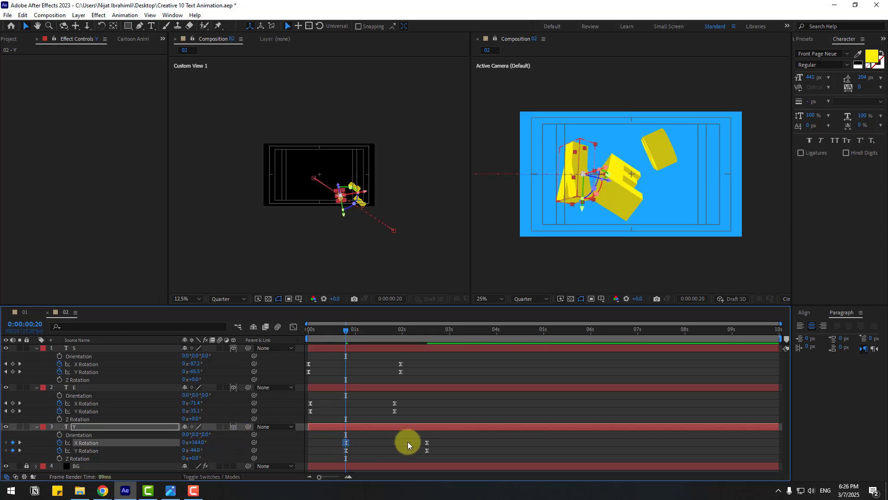
{"action": "left_click_drag", "start_coordinate": [445, 436], "coordinate": [312, 451]}
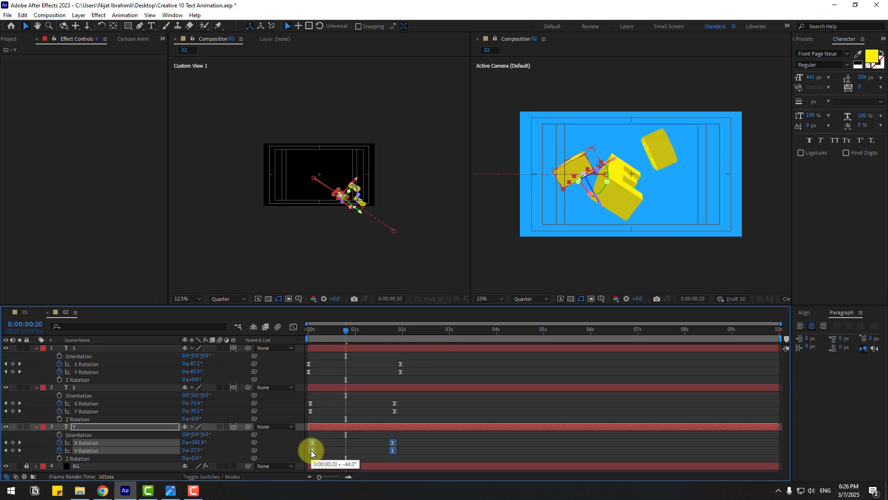
{"action": "key", "text": "space"}
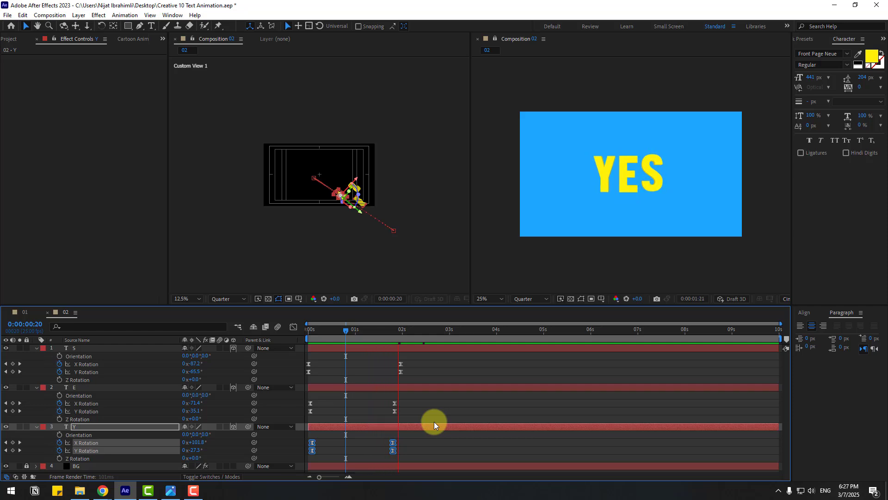
{"action": "key", "text": "space"}
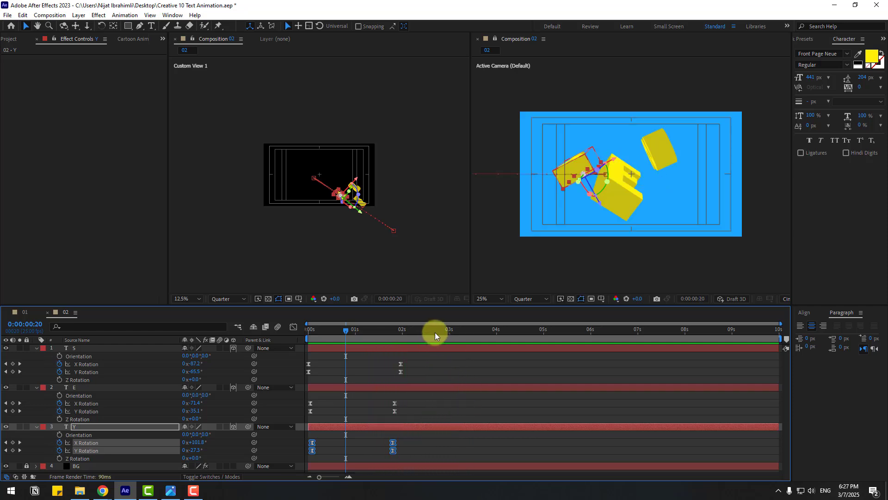
Close the Custom View and Layer viewers and set magnification to Fit
{"action": "left_click", "coordinate": [241, 38]}
{"action": "left_click", "coordinate": [253, 40]}
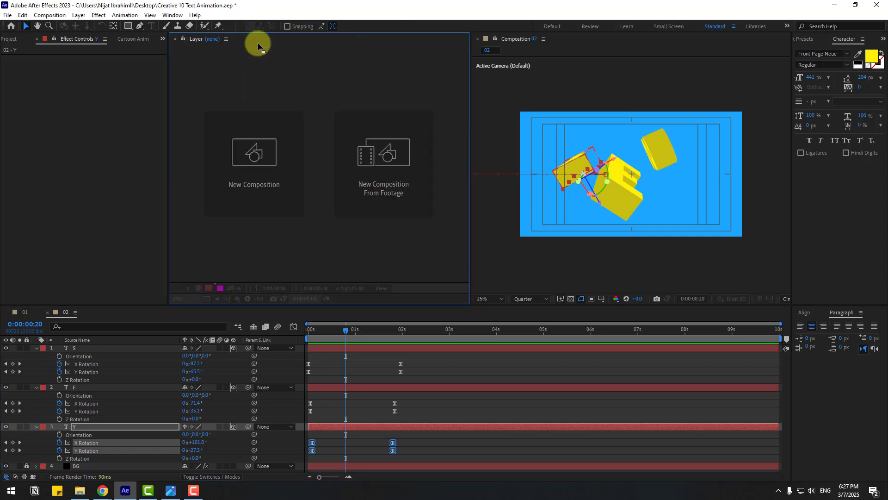
{"action": "left_click", "coordinate": [226, 39]}
{"action": "left_click", "coordinate": [238, 41]}
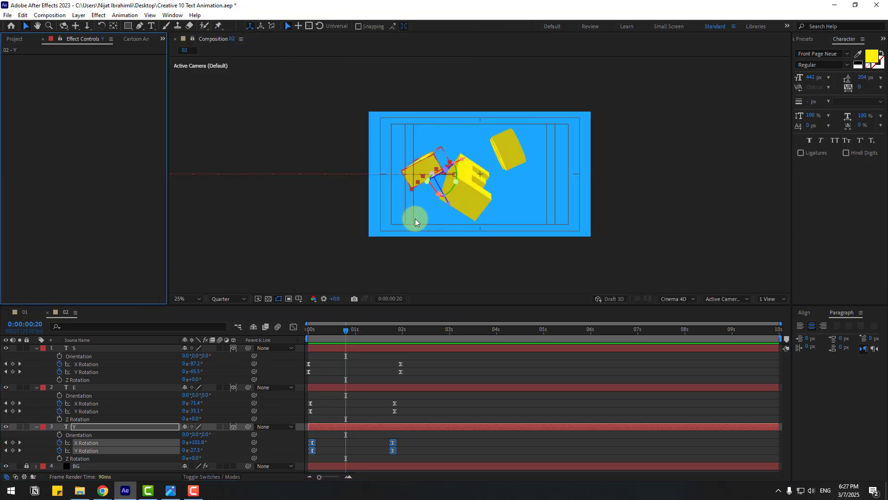
{"action": "left_click", "coordinate": [184, 298]}
{"action": "left_click", "coordinate": [198, 319]}
Collapse the layers, end the work area at 0:00:02:14, and preview
{"action": "left_click_drag", "start_coordinate": [346, 330], "coordinate": [429, 334]}
{"action": "key", "text": "ctrl+a"}
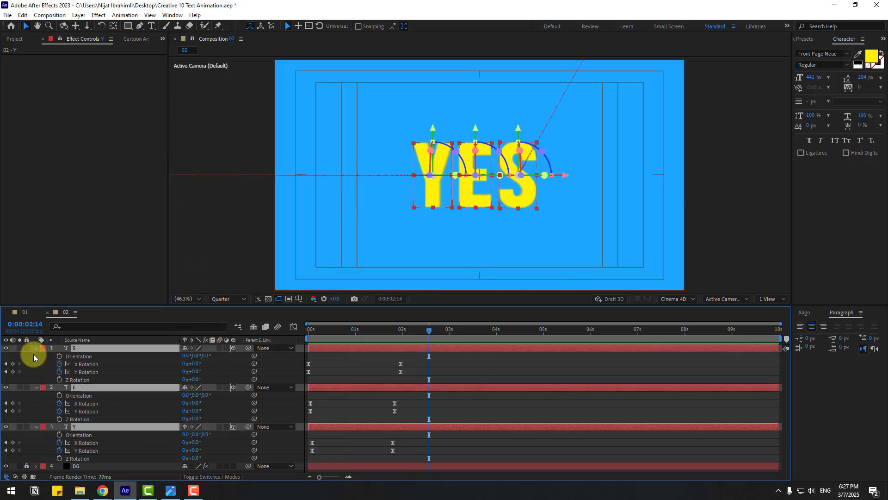
{"action": "left_click", "coordinate": [36, 347]}
{"action": "left_click", "coordinate": [253, 447]}
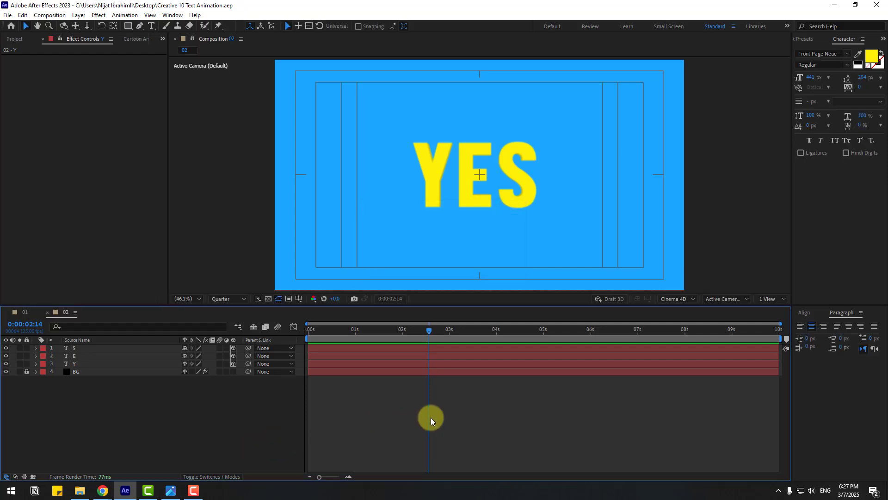
{"action": "key", "text": "n"}
{"action": "key", "text": "space"}
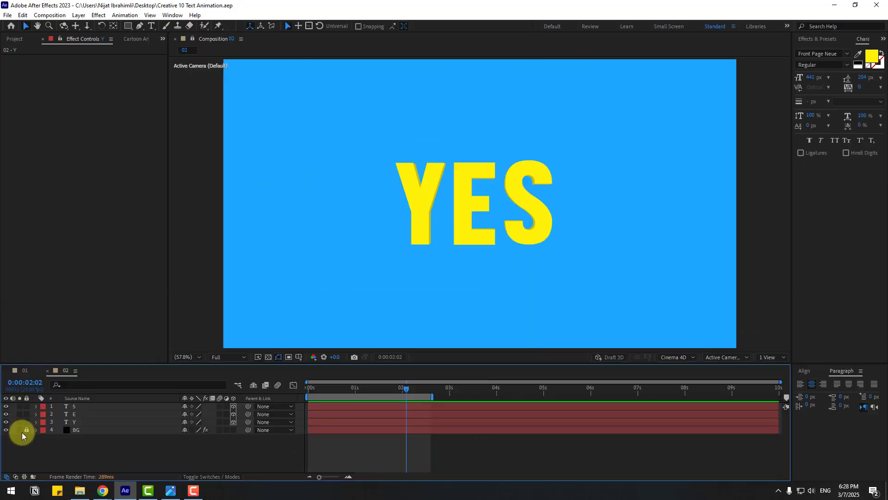
Duplicate the BG layer, rename it GRID, and remove its Fill effect
{"action": "left_click", "coordinate": [77, 430]}
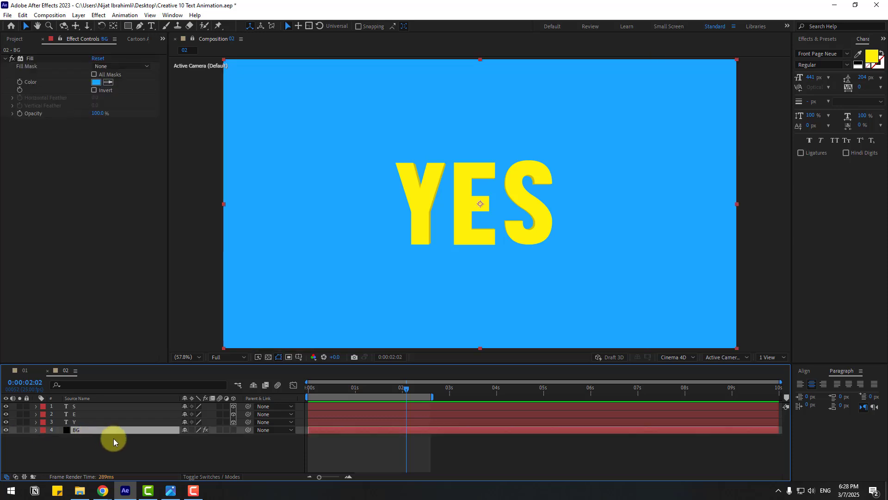
{"action": "key", "text": "ctrl+d"}
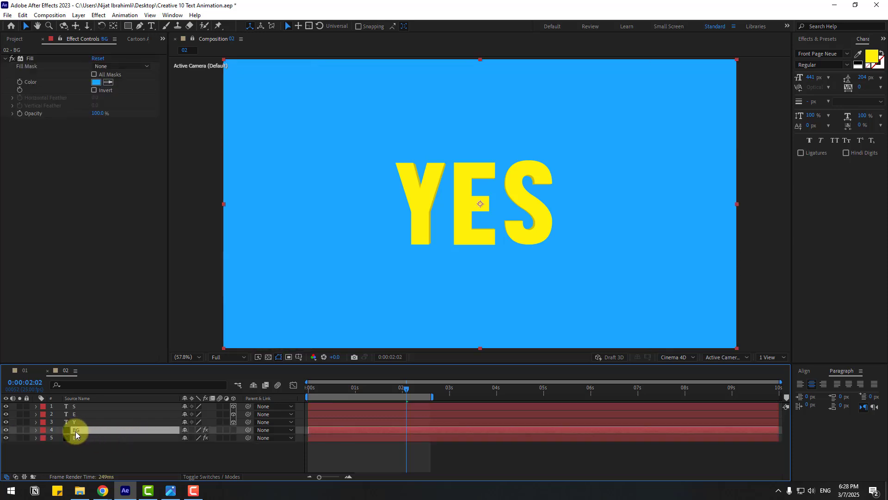
{"action": "key", "text": "Return"}
{"action": "type", "text": "GRID"}
{"action": "key", "text": "Return"}
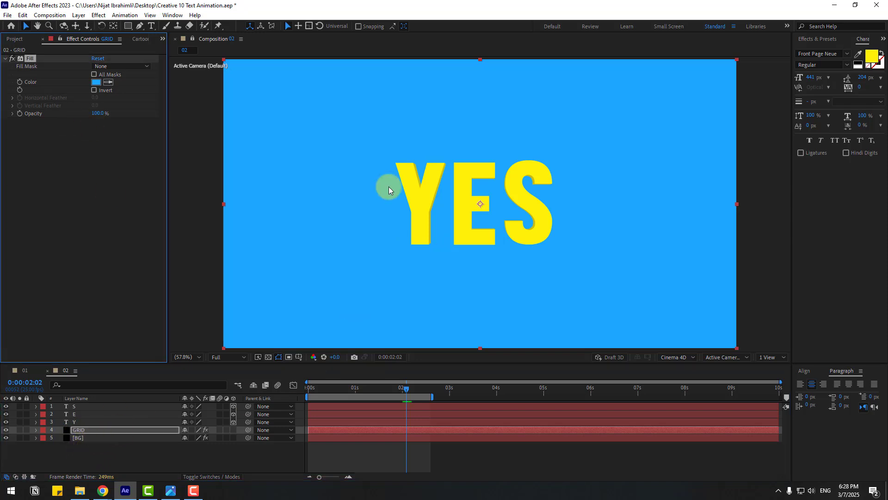
{"action": "key", "text": "Delete"}
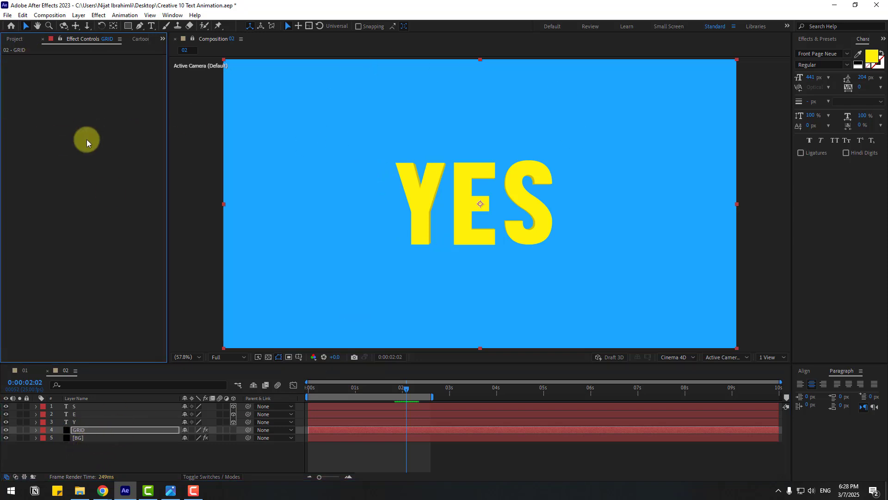
Apply the Generate > Grid effect to the GRID layer
{"action": "left_click", "coordinate": [819, 40]}
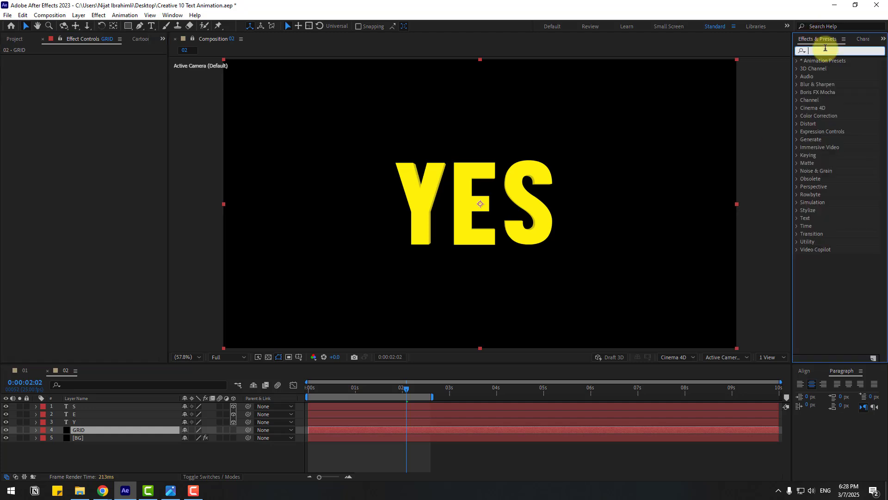
{"action": "left_click", "coordinate": [825, 50]}
{"action": "type", "text": "grid"}
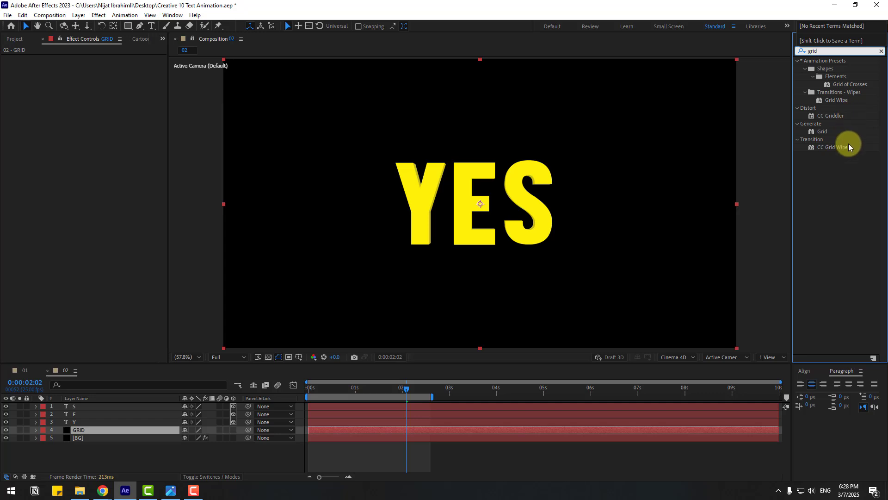
{"action": "left_click", "coordinate": [823, 133]}
{"action": "left_click_drag", "start_coordinate": [835, 148], "coordinate": [79, 436]}
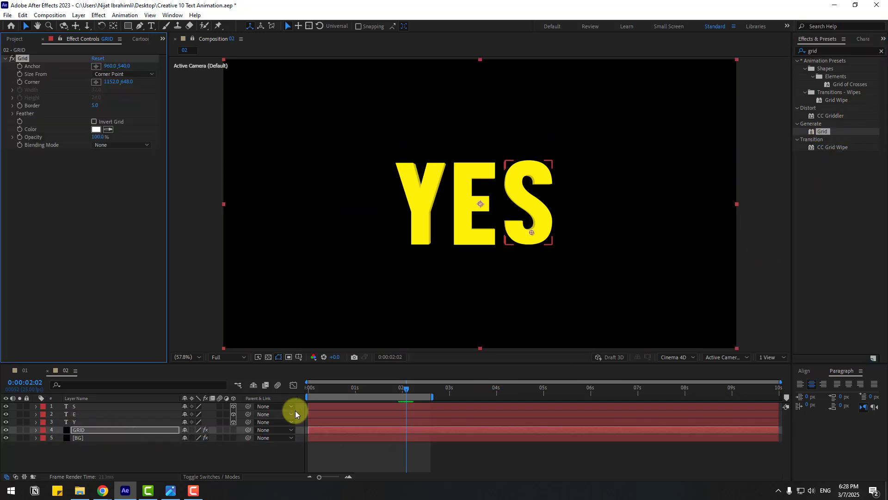
Set the grid to Width Slider, width about 106.8, and opacity 18%
{"action": "left_click", "coordinate": [103, 76]}
{"action": "left_click", "coordinate": [103, 91]}
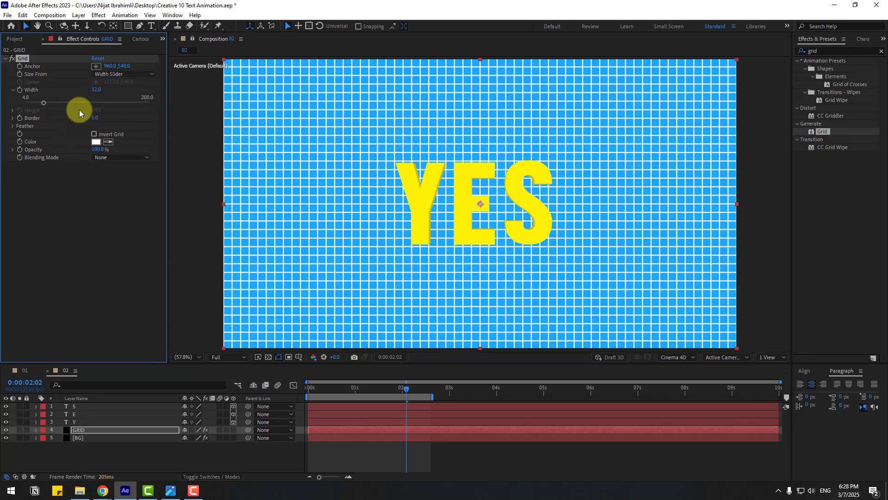
{"action": "left_click_drag", "start_coordinate": [42, 102], "coordinate": [91, 102]}
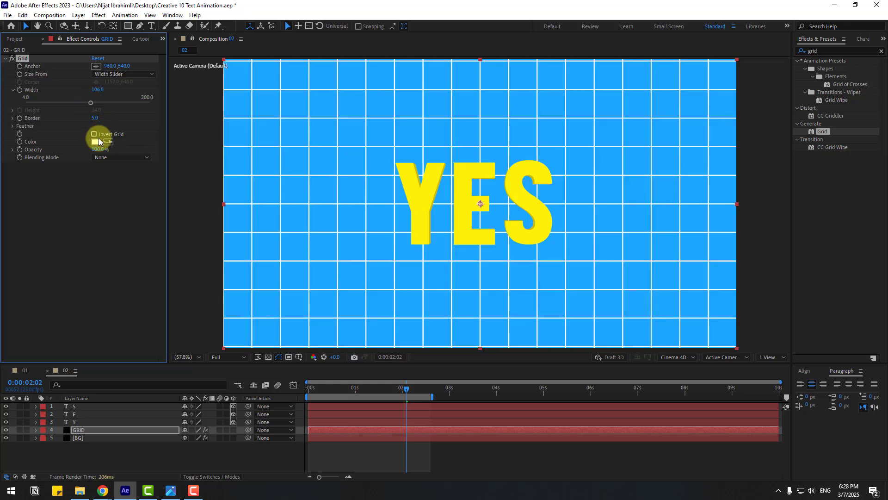
{"action": "left_click_drag", "start_coordinate": [82, 151], "coordinate": [62, 154]}
{"action": "key", "text": "comma"}
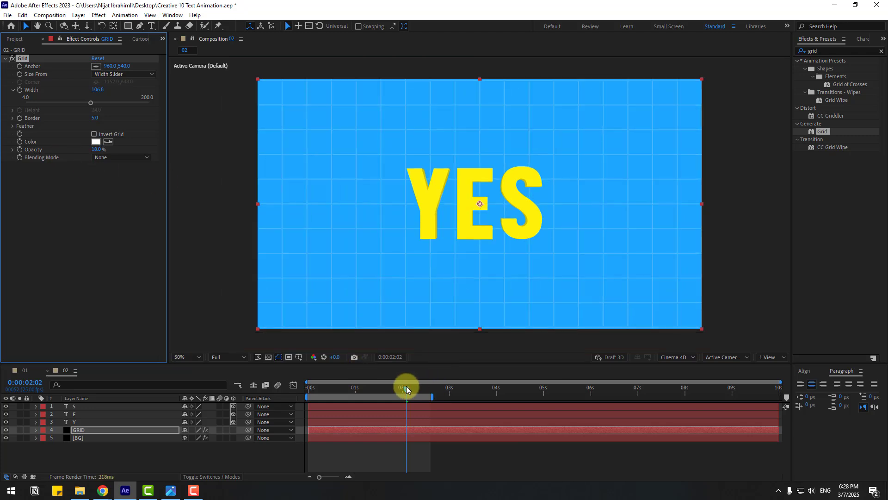
Reveal the letters' keyframes and move to their final Position keyframes at 0:00:02:13
{"action": "left_click_drag", "start_coordinate": [406, 386], "coordinate": [416, 388]}
{"action": "left_click", "coordinate": [83, 422]}
{"action": "key", "text": "u"}
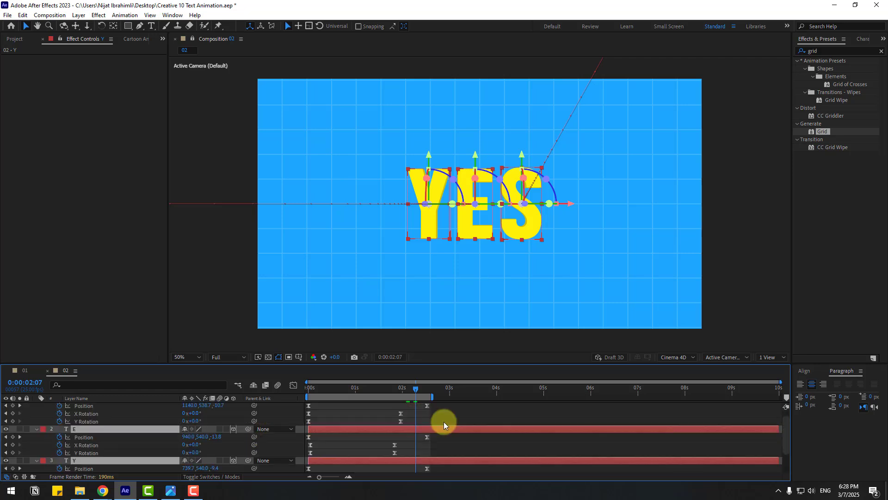
{"action": "left_click_drag", "start_coordinate": [418, 389], "coordinate": [428, 389]}
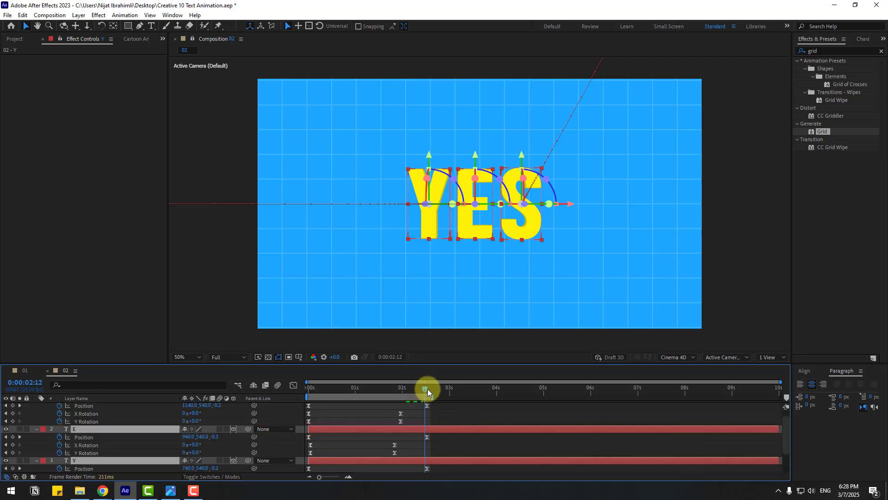
{"action": "scroll", "coordinate": [446, 412], "scroll_direction": "up", "scroll_amount": 1}
{"action": "left_click", "coordinate": [446, 418]}
{"action": "key", "text": "j"}
Push the S and E letters' final Position keyframes toward the camera, E to about Z -750
{"action": "left_click", "coordinate": [428, 414]}
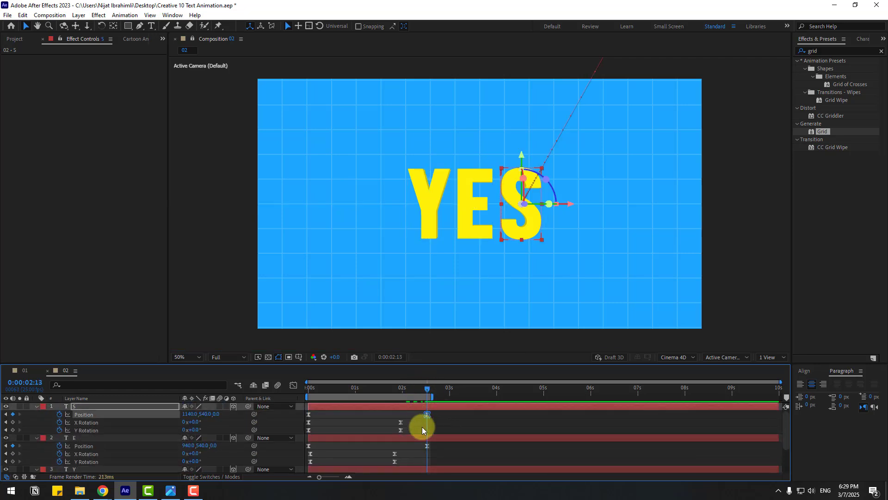
{"action": "left_click_drag", "start_coordinate": [218, 413], "coordinate": [175, 416]}
{"action": "scroll", "coordinate": [427, 431], "scroll_direction": "down", "scroll_amount": 1}
{"action": "left_click", "coordinate": [426, 423]}
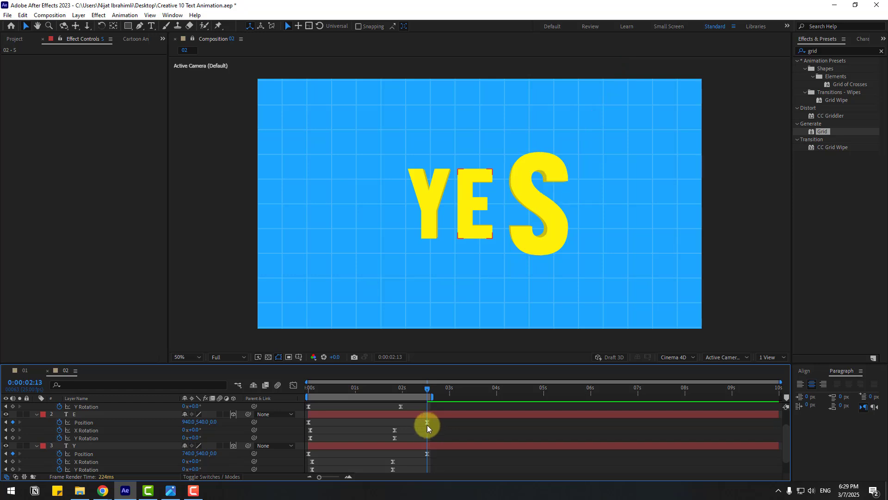
{"action": "left_click_drag", "start_coordinate": [215, 426], "coordinate": [183, 427]}
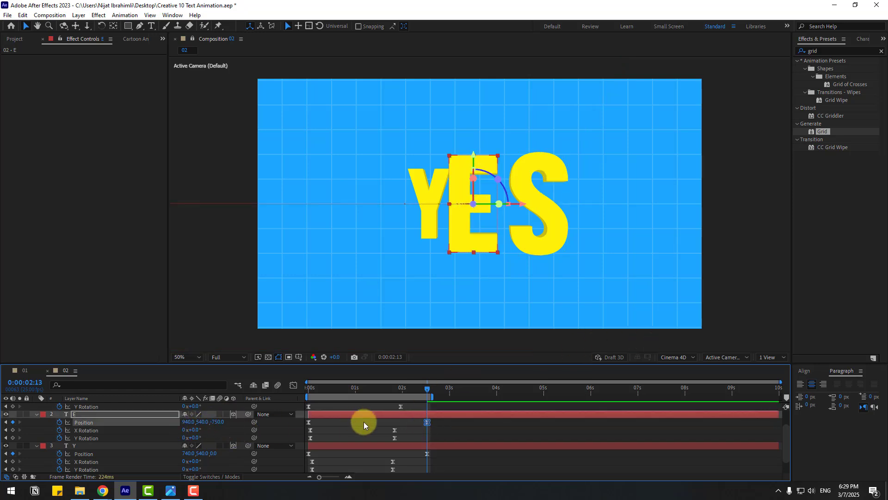
{"action": "scroll", "coordinate": [363, 421], "scroll_direction": "down", "scroll_amount": 1}
Check depth in Top view and push the E letter further forward to about Z -806
{"action": "left_click", "coordinate": [714, 360]}
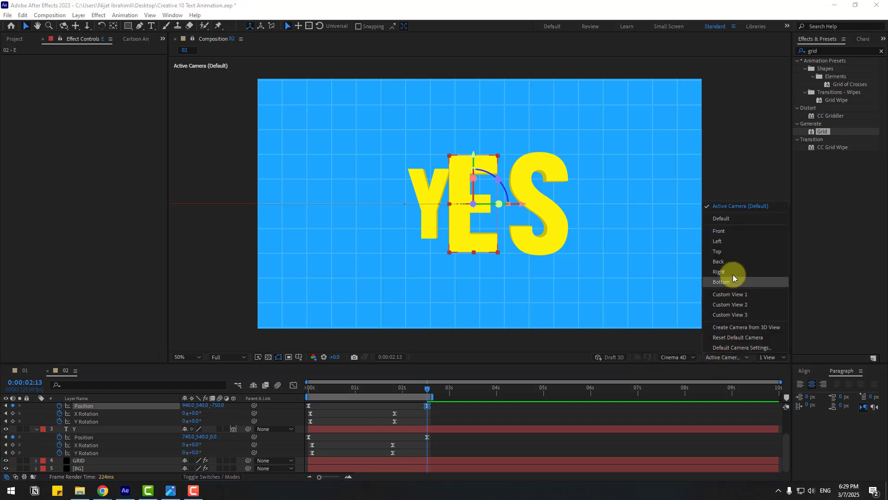
{"action": "left_click", "coordinate": [729, 254]}
{"action": "scroll", "coordinate": [463, 234], "scroll_direction": "down", "scroll_amount": 5}
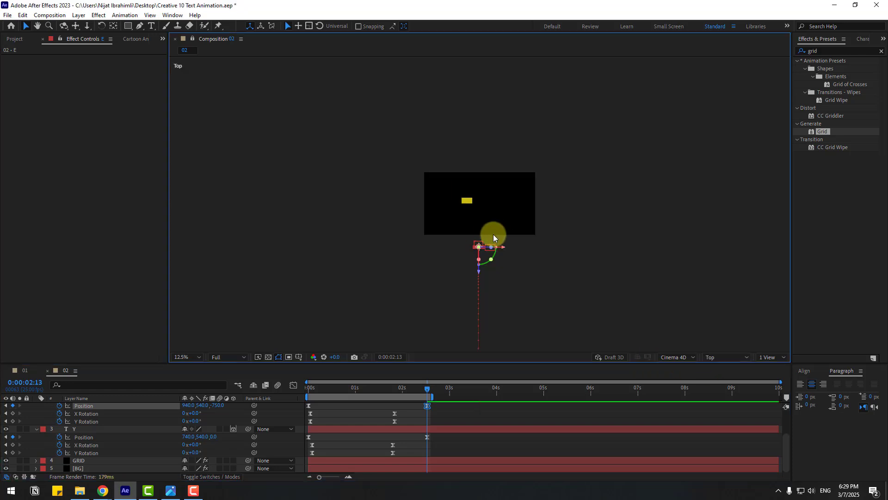
{"action": "scroll", "coordinate": [488, 238], "scroll_direction": "up", "scroll_amount": 5}
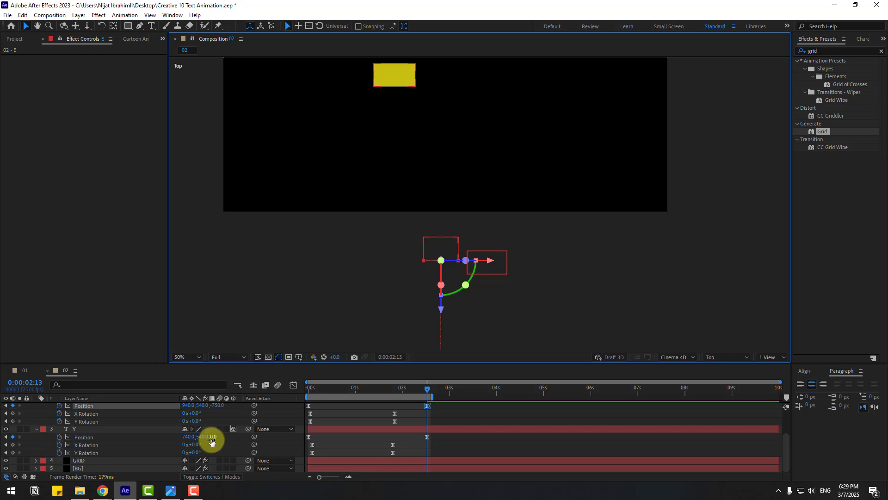
{"action": "scroll", "coordinate": [222, 430], "scroll_direction": "up", "scroll_amount": 3}
{"action": "left_click_drag", "start_coordinate": [216, 447], "coordinate": [198, 448]}
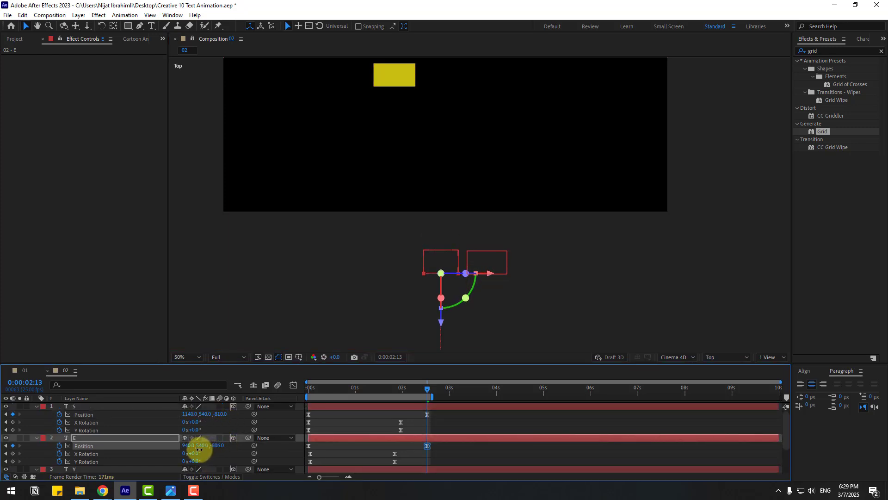
{"action": "scroll", "coordinate": [190, 458], "scroll_direction": "down", "scroll_amount": 2}
Bring the Y letter forward to about Z -800, then return to Active Camera view
{"action": "left_click", "coordinate": [75, 431]}
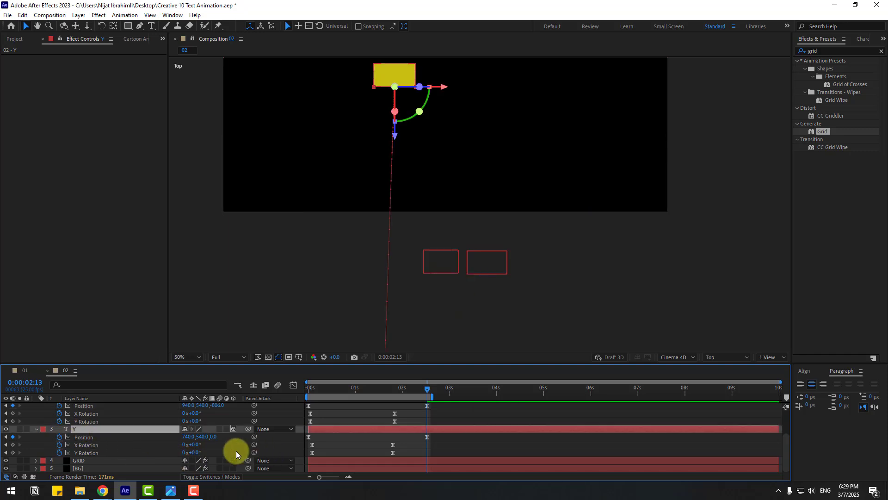
{"action": "left_click_drag", "start_coordinate": [212, 441], "coordinate": [14, 457]}
{"action": "left_click", "coordinate": [723, 358]}
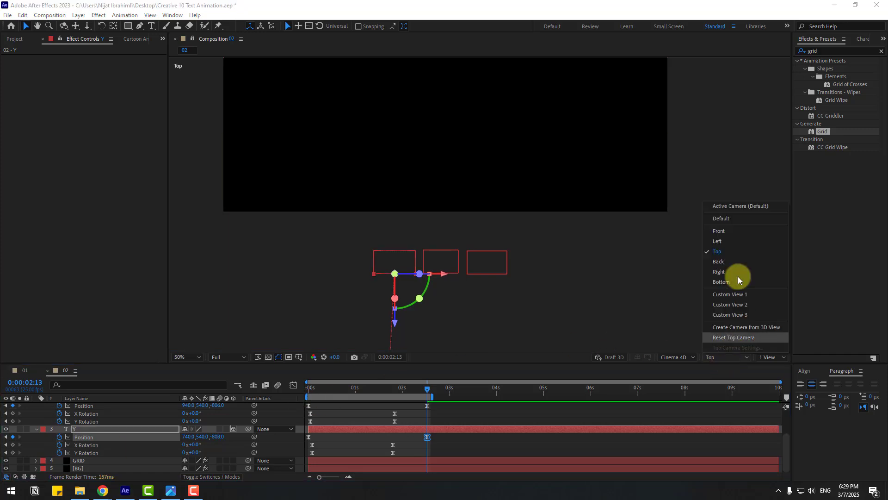
{"action": "left_click", "coordinate": [730, 207]}
Set the viewer to 50% and preview the YES fly-in from the start
{"action": "left_click", "coordinate": [181, 357]}
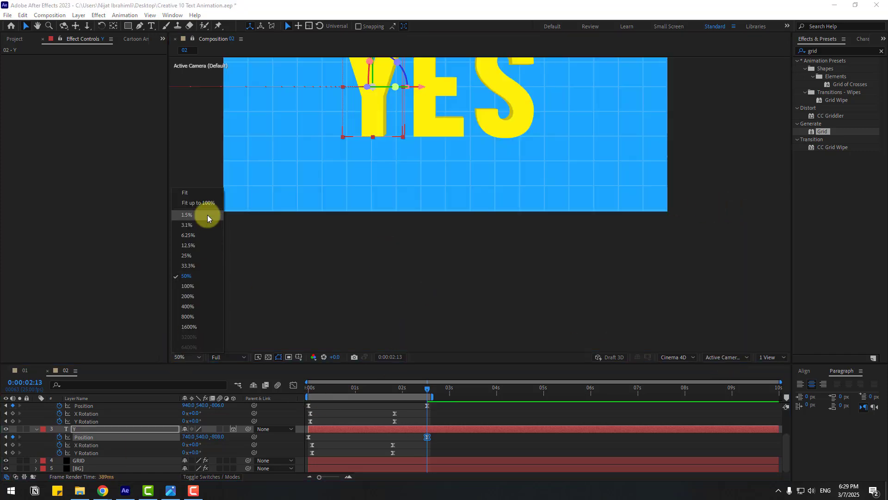
{"action": "left_click", "coordinate": [197, 202]}
{"action": "key", "text": "comma"}
{"action": "key", "text": "Home"}
{"action": "key", "text": "space"}
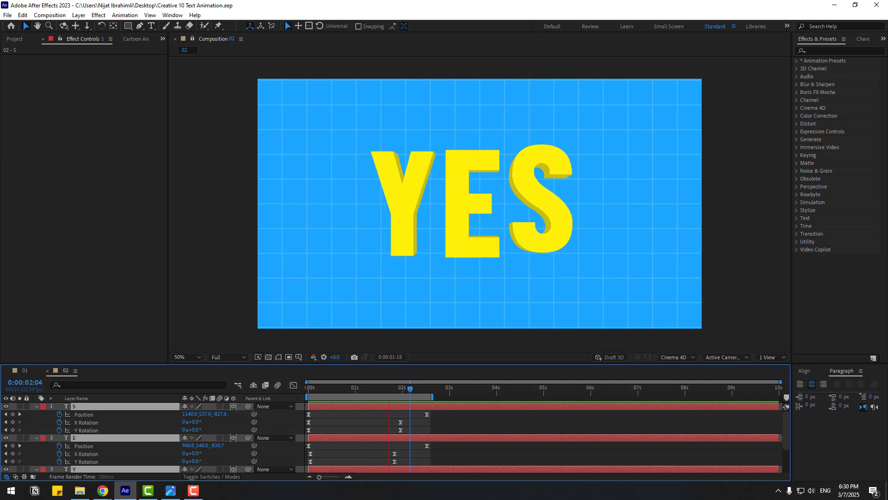
{"action": "key", "text": "space"}
{"action": "key", "text": "space"}
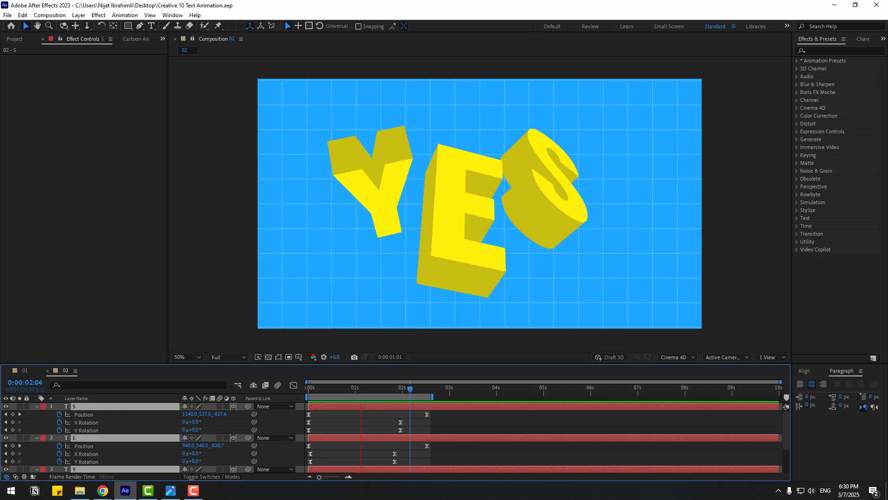